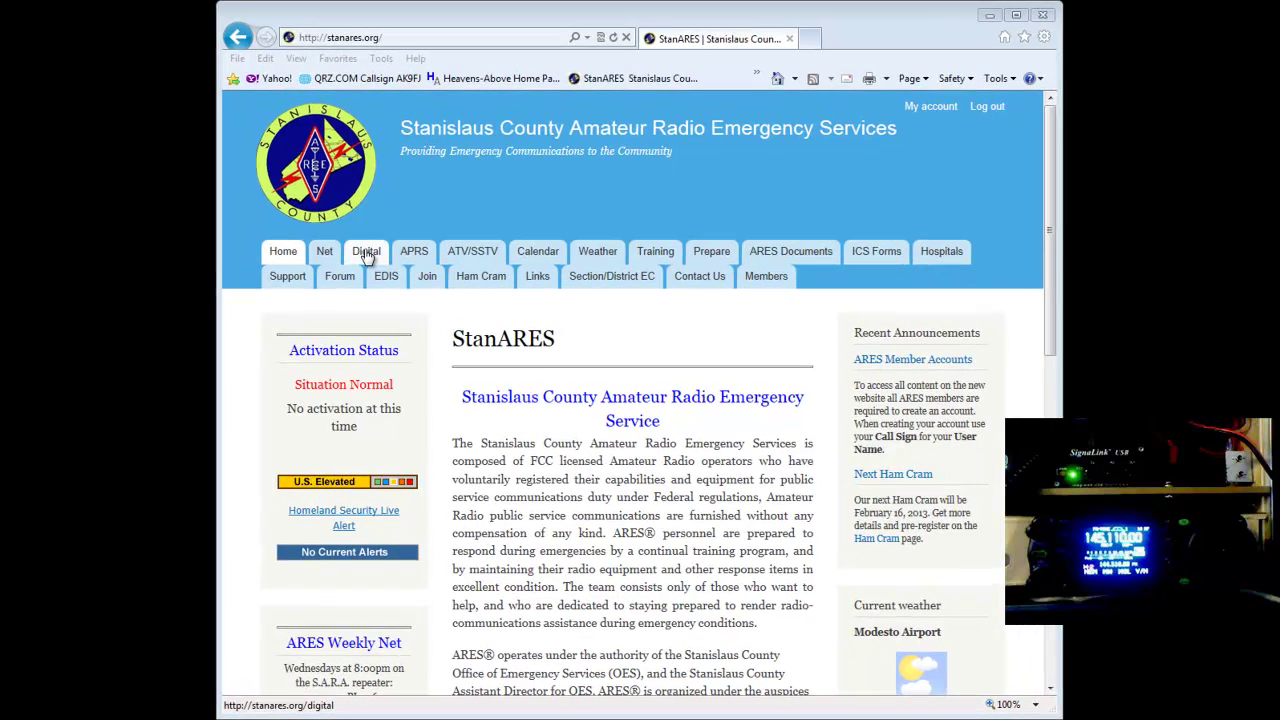
From the StanARES Digital page, open the Sound Card Calibration link in a new tab
{"action": "left_click", "coordinate": [373, 252]}
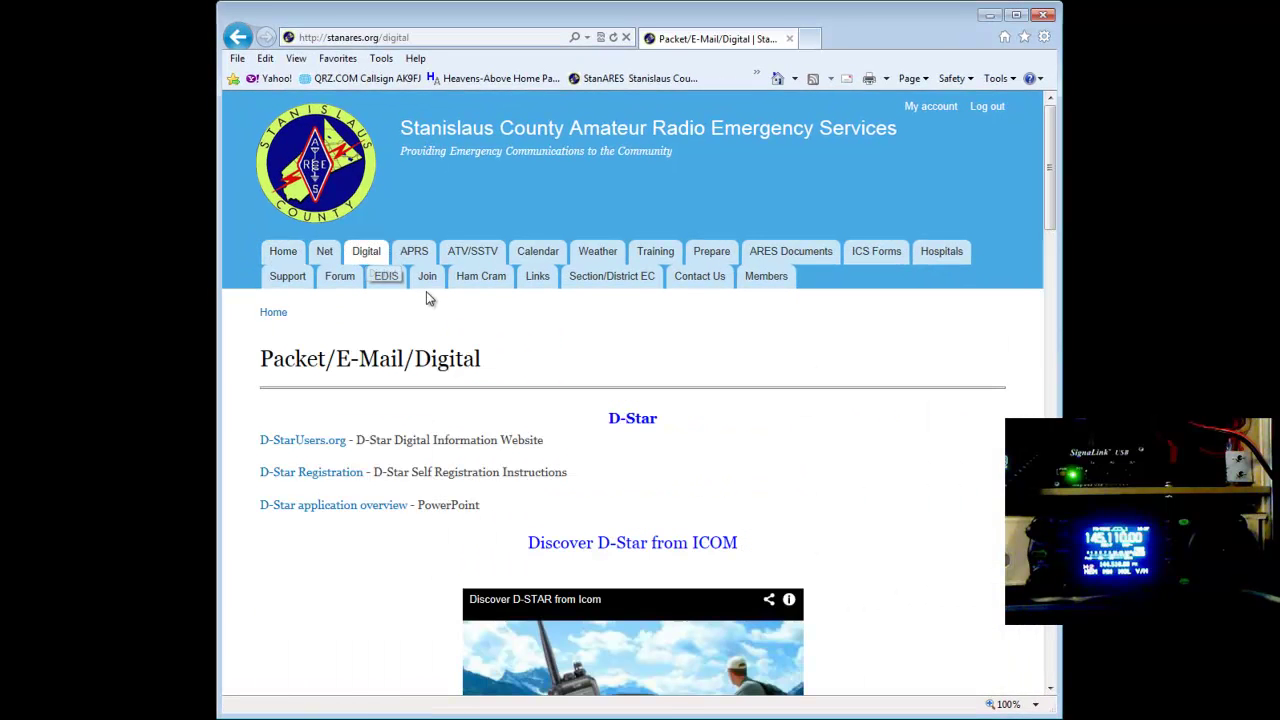
{"action": "scroll", "coordinate": [312, 510], "scroll_direction": "down", "scroll_amount": 10}
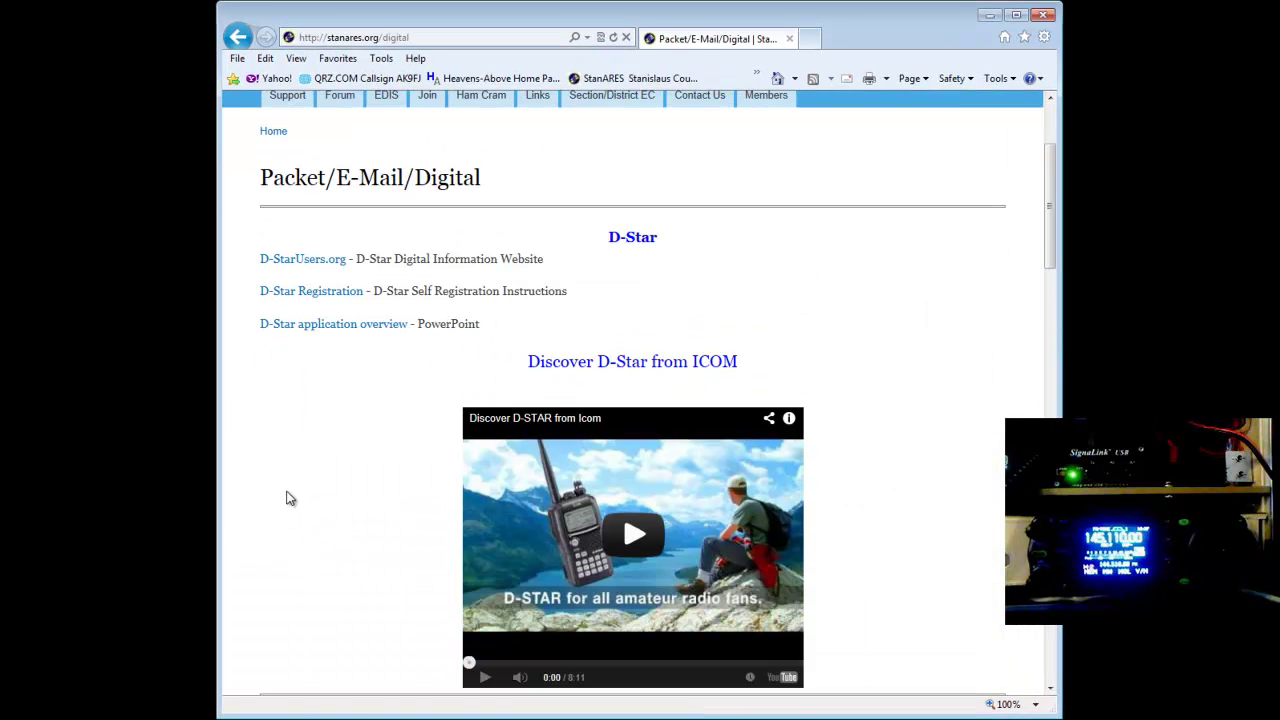
{"action": "scroll", "coordinate": [300, 485], "scroll_direction": "down", "scroll_amount": 1}
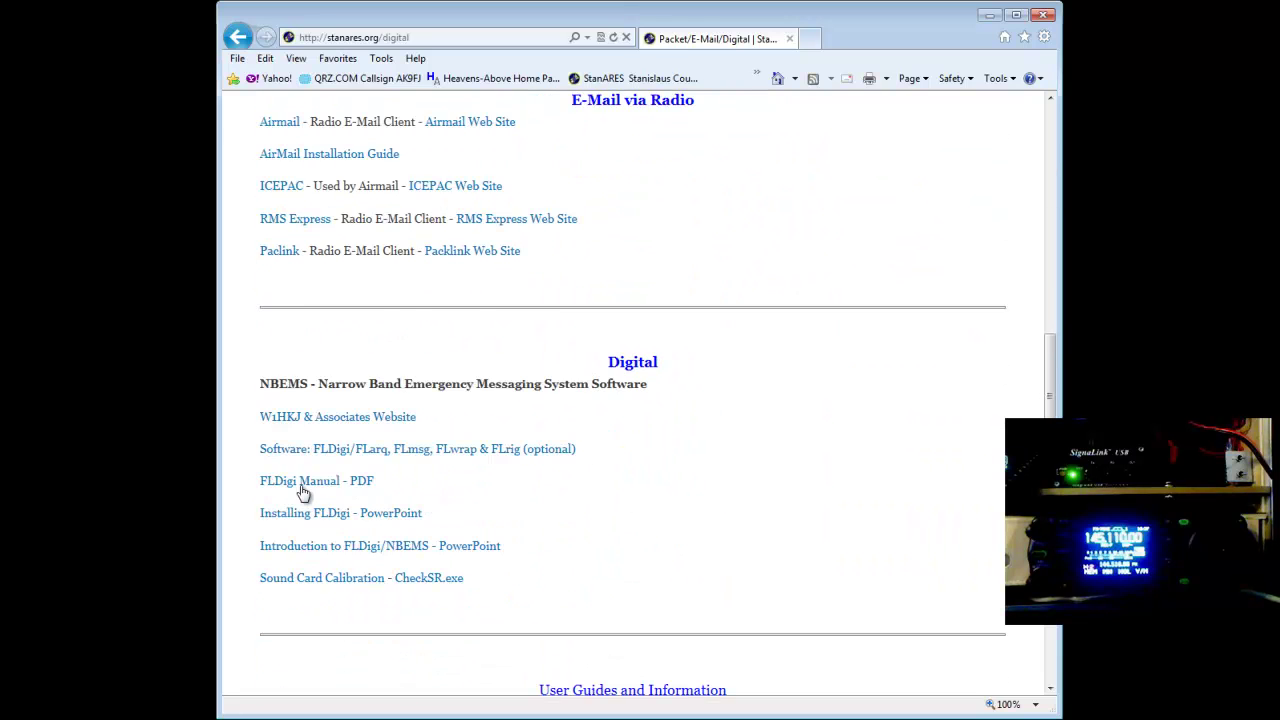
{"action": "scroll", "coordinate": [303, 492], "scroll_direction": "down", "scroll_amount": 1}
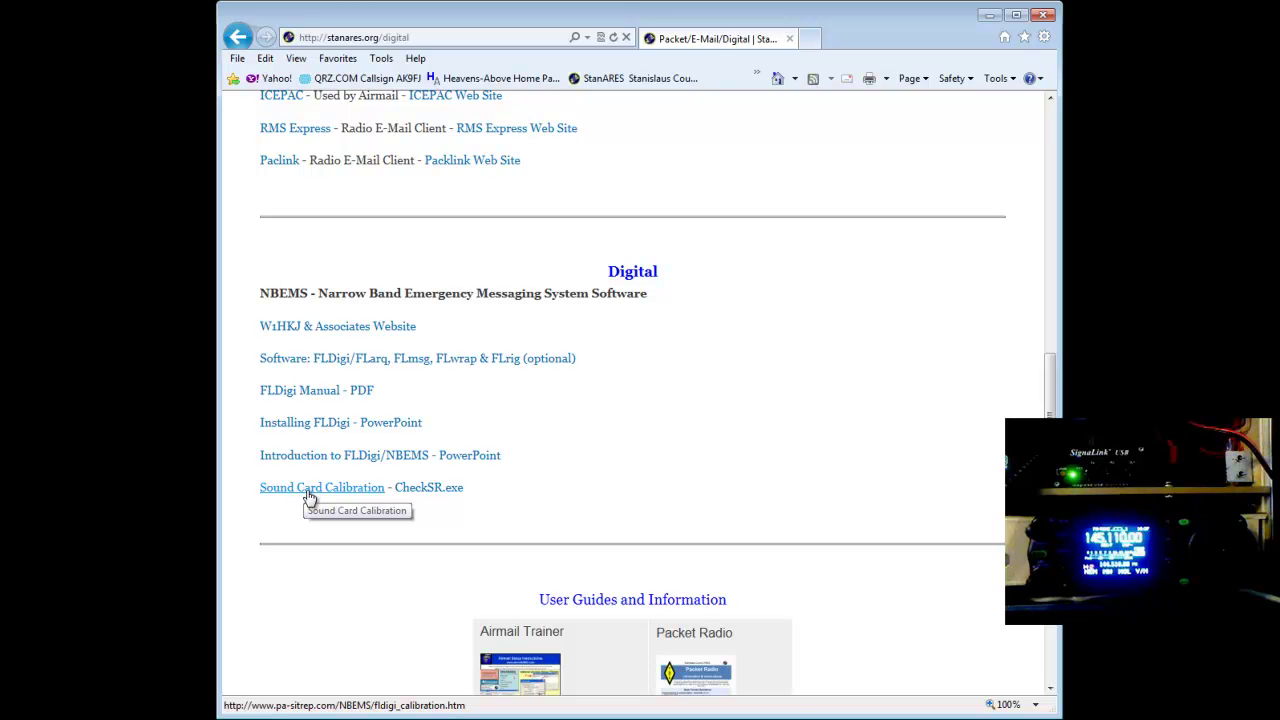
{"action": "left_click", "coordinate": [309, 492]}
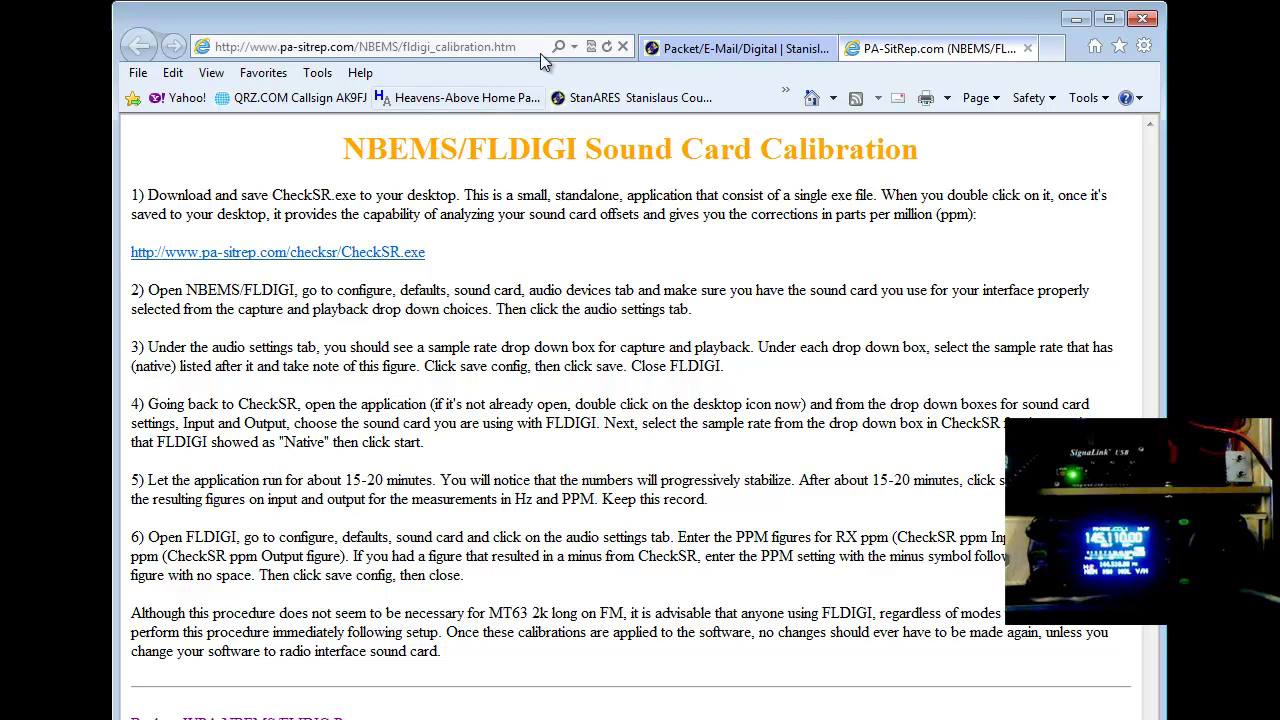
Follow the Back to WPA NBEMS/FLDIGI Page link and close the small pop-up window
{"action": "left_click", "coordinate": [511, 48]}
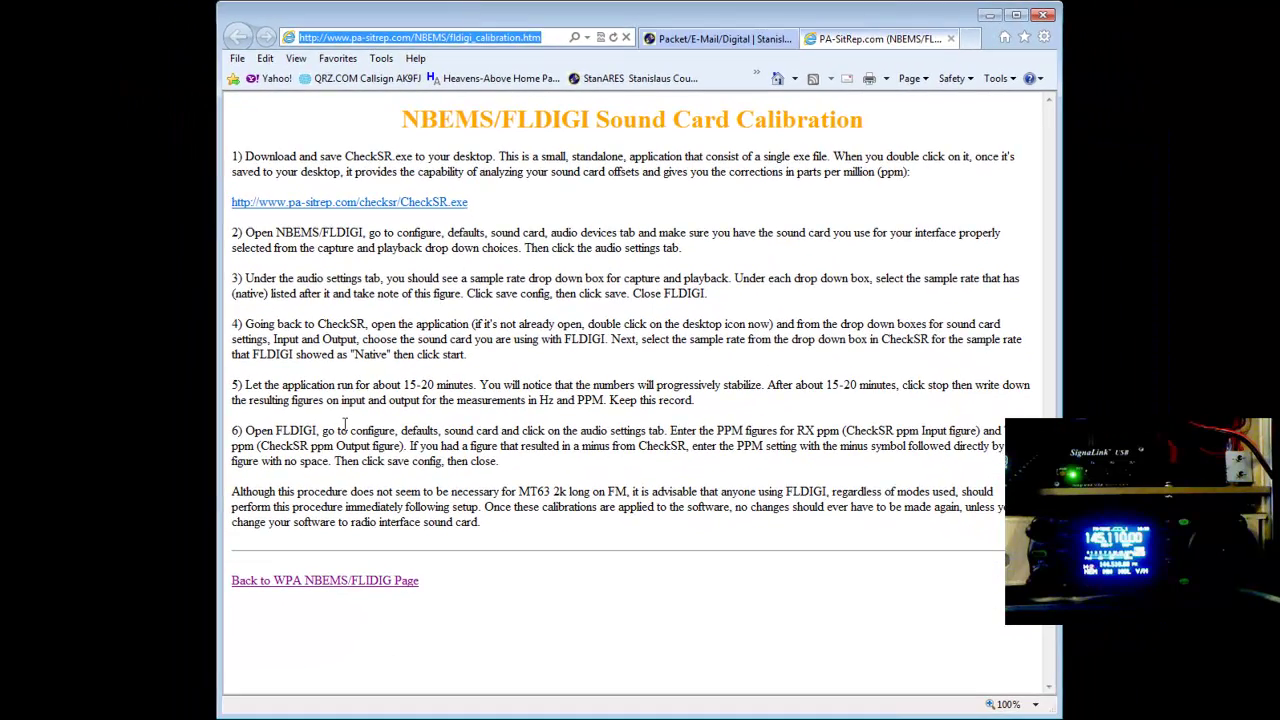
{"action": "left_click", "coordinate": [328, 586]}
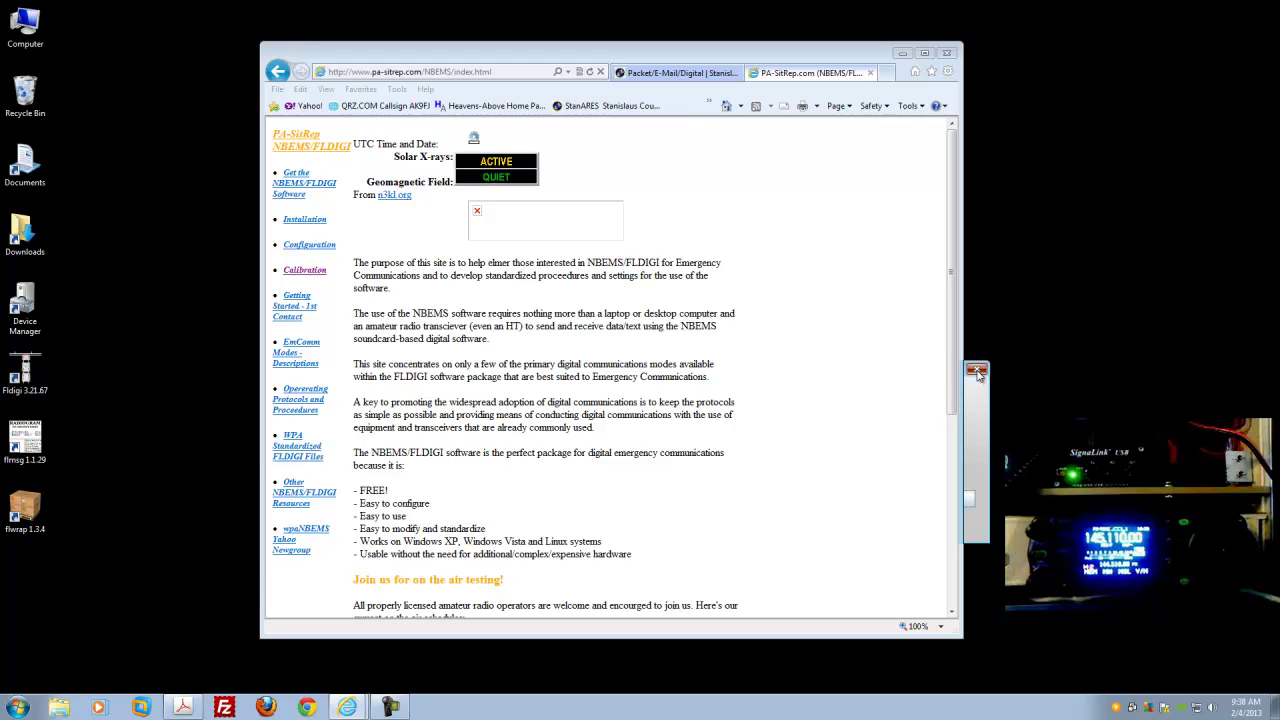
{"action": "left_click", "coordinate": [977, 371]}
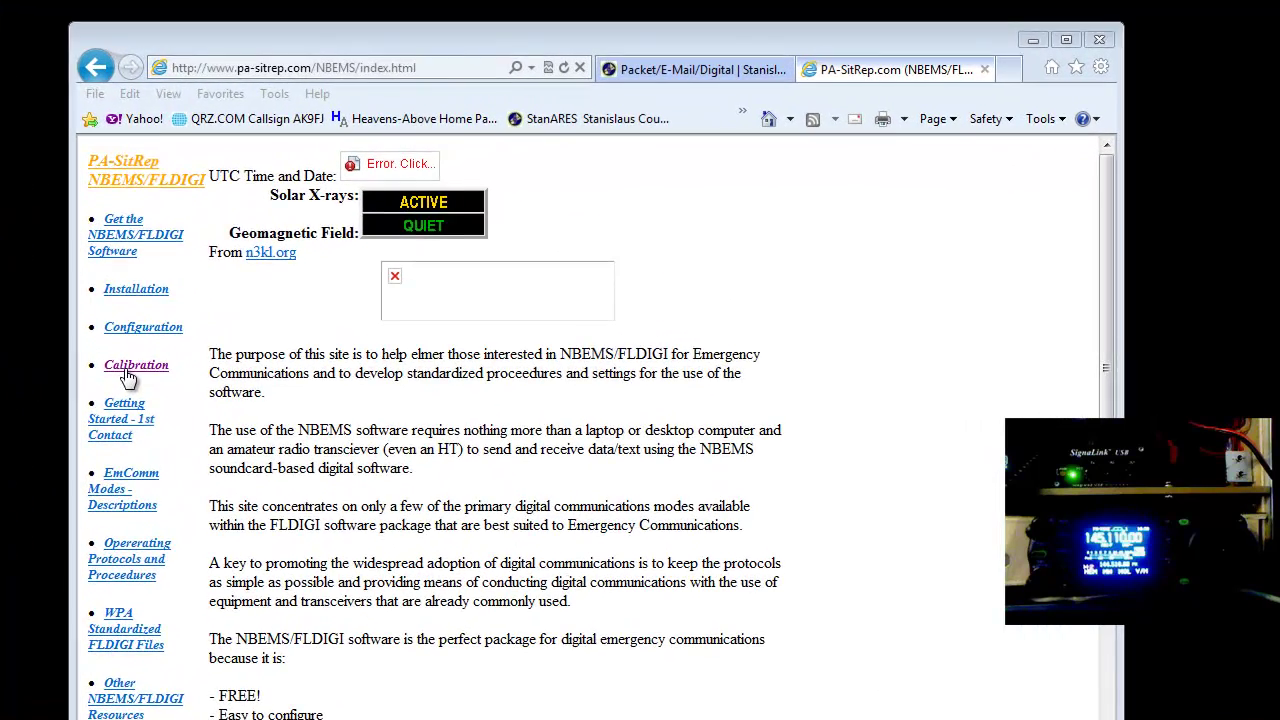
Open Calibration from the sidebar and request the CheckSR.exe download
{"action": "left_click", "coordinate": [301, 271]}
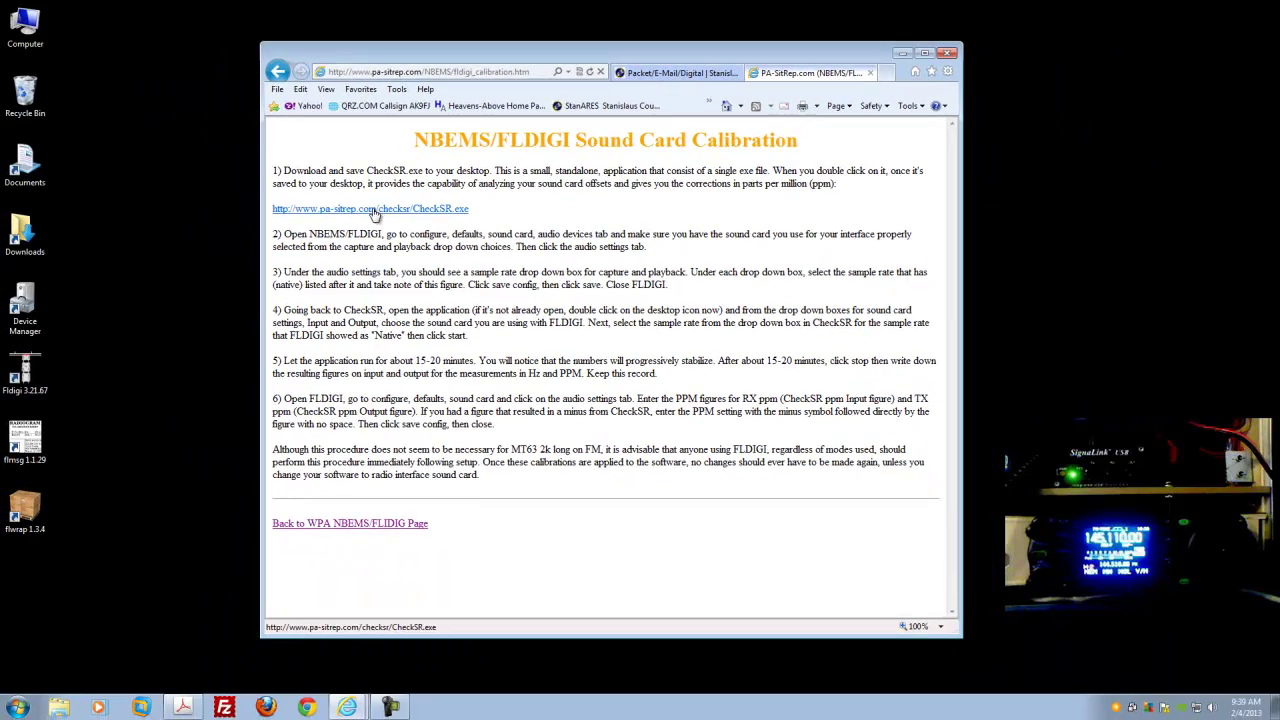
{"action": "left_click", "coordinate": [374, 210]}
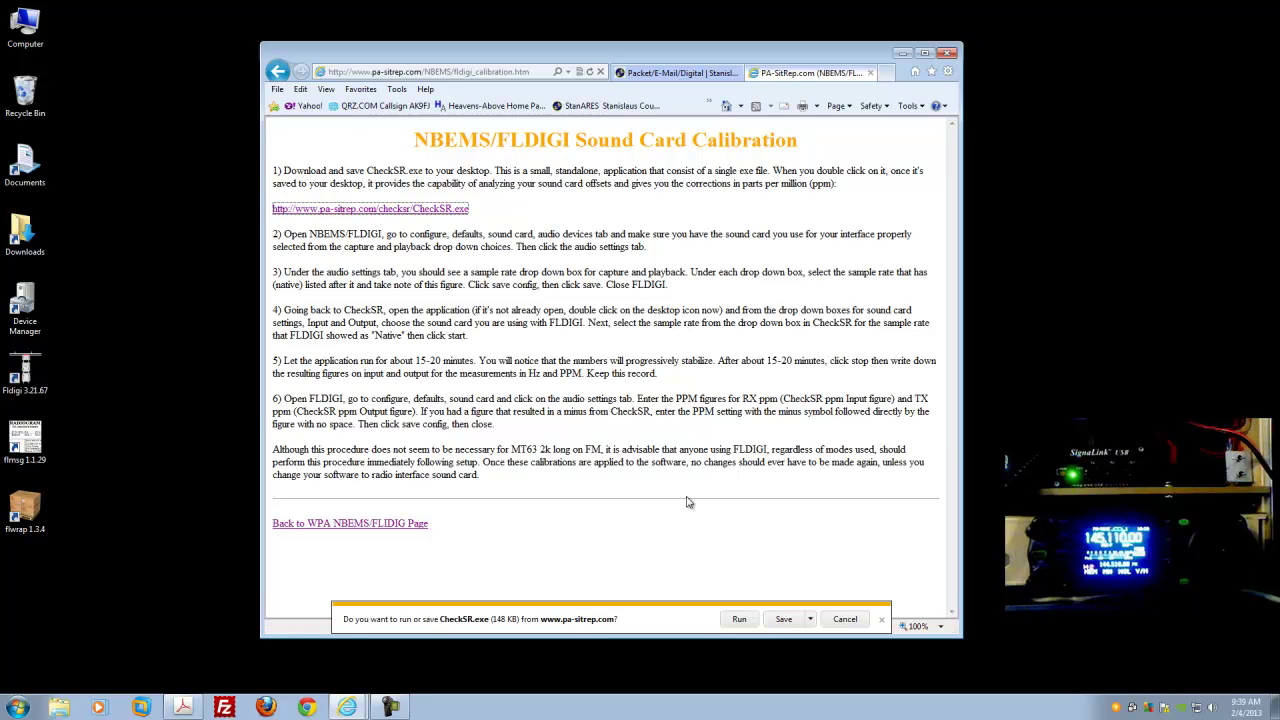
Save the 148 KB CheckSR.exe, dismiss the completion notice, and close the PA-SitRep tab
{"action": "left_click", "coordinate": [783, 622]}
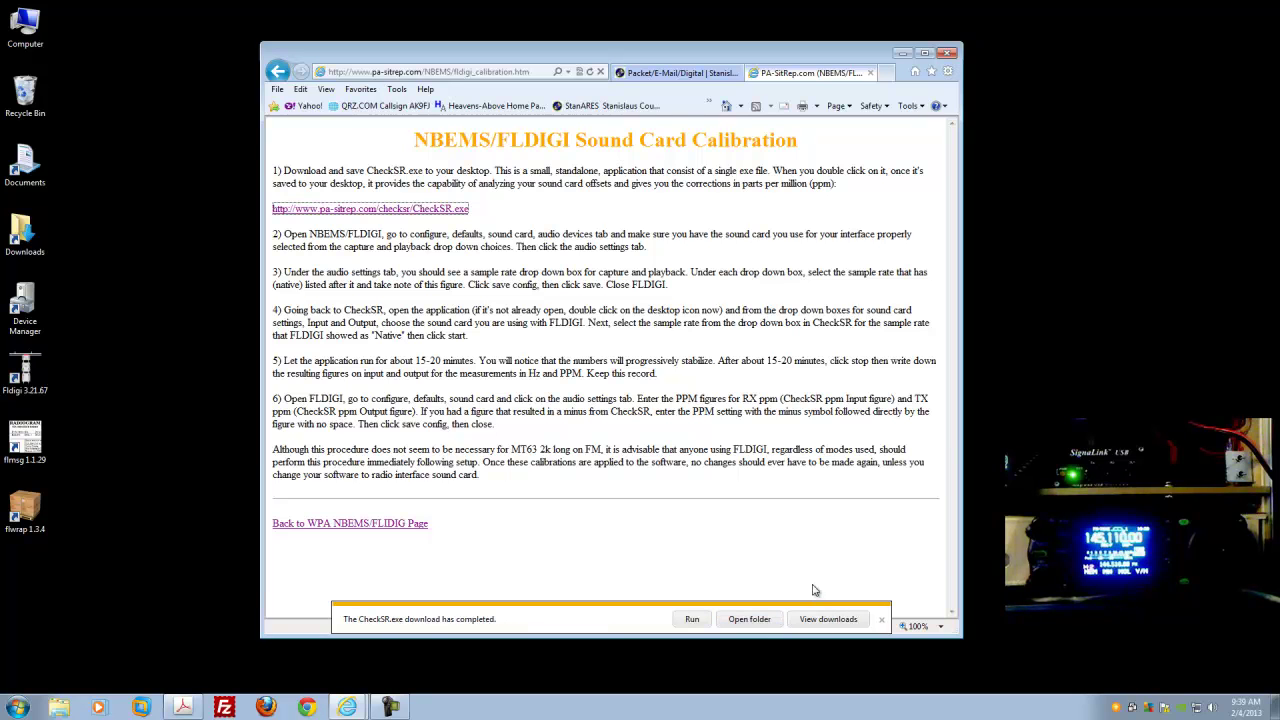
{"action": "left_click", "coordinate": [883, 622]}
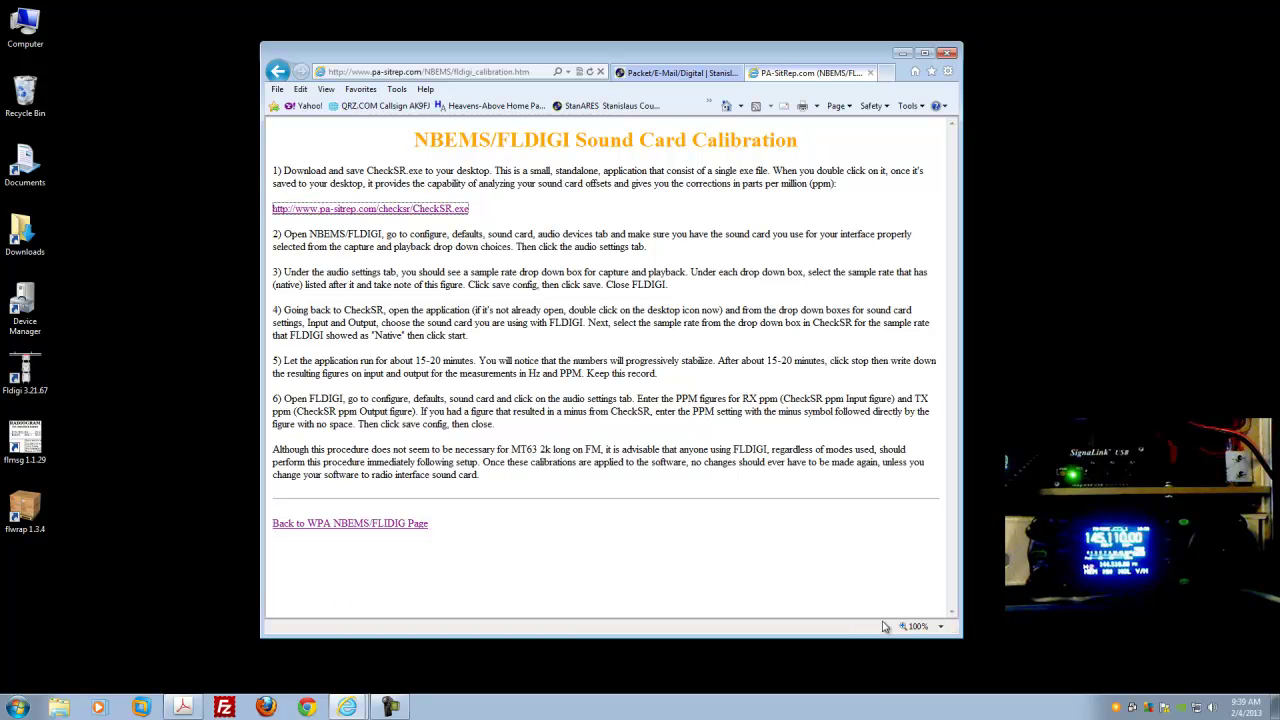
{"action": "left_click", "coordinate": [870, 73]}
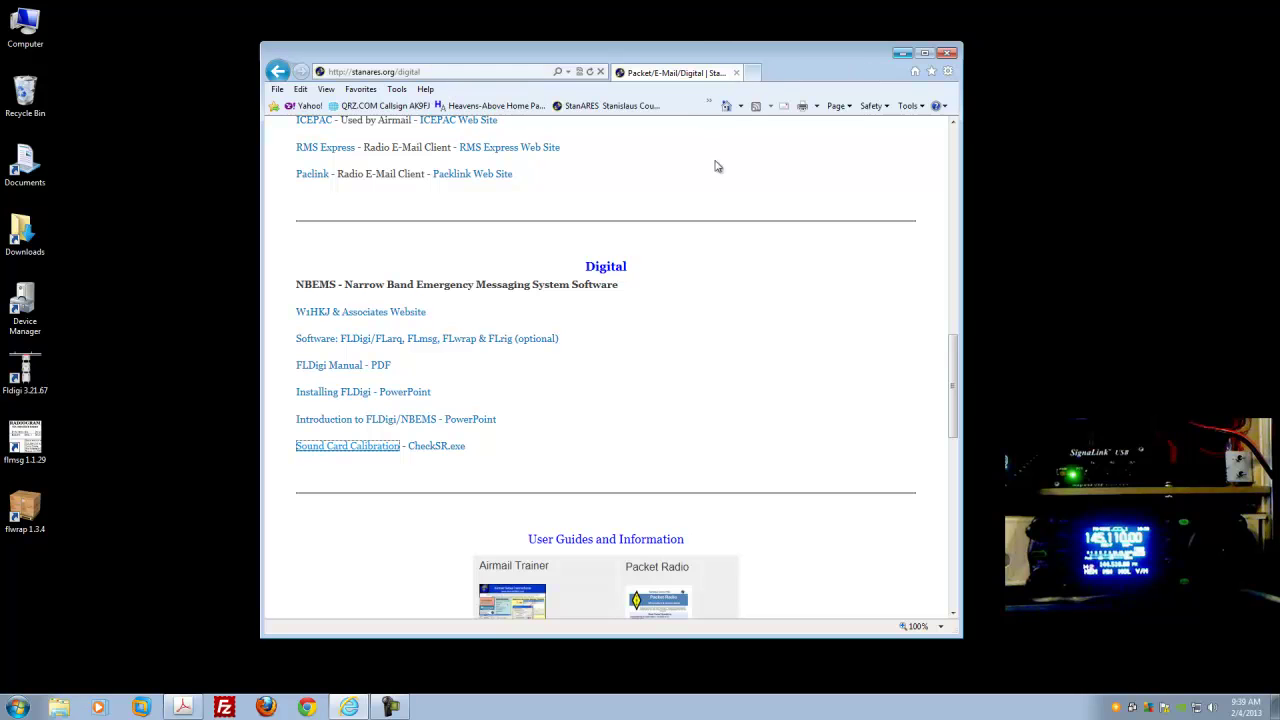
Close Internet Explorer and launch Fldigi 3.21.67 from its desktop shortcut
{"action": "left_click", "coordinate": [946, 55]}
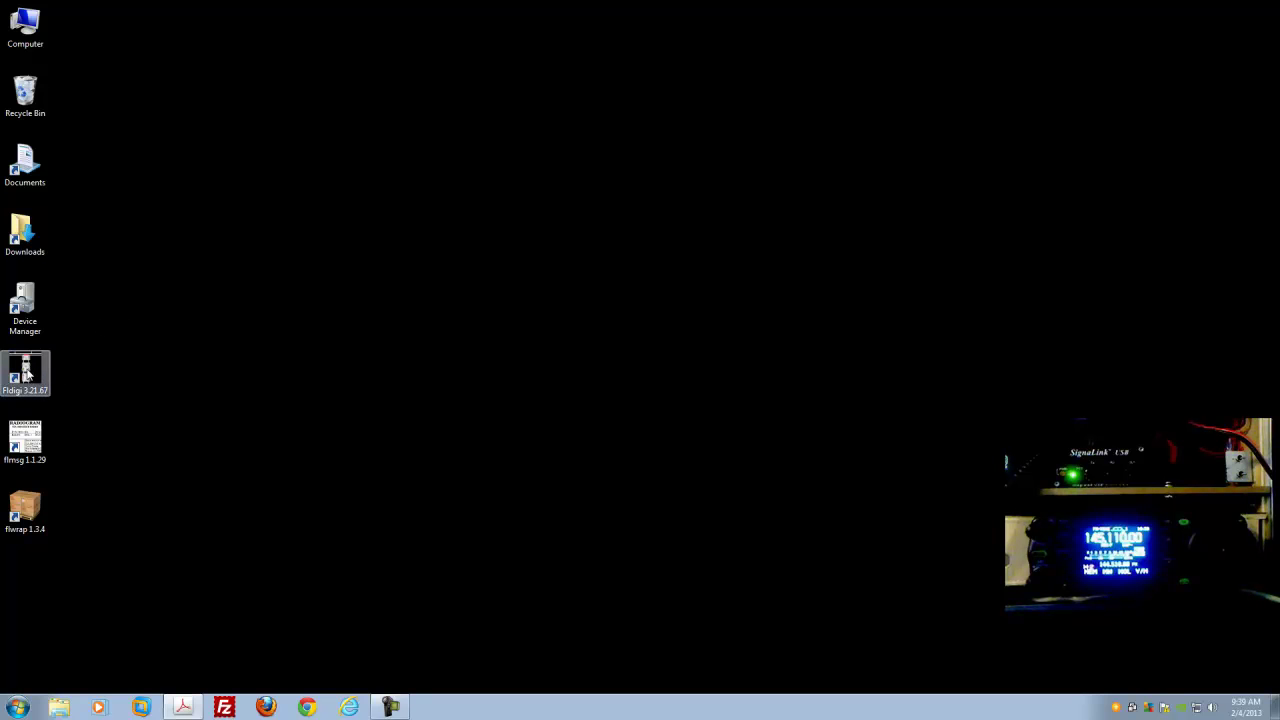
{"action": "left_click", "coordinate": [26, 372]}
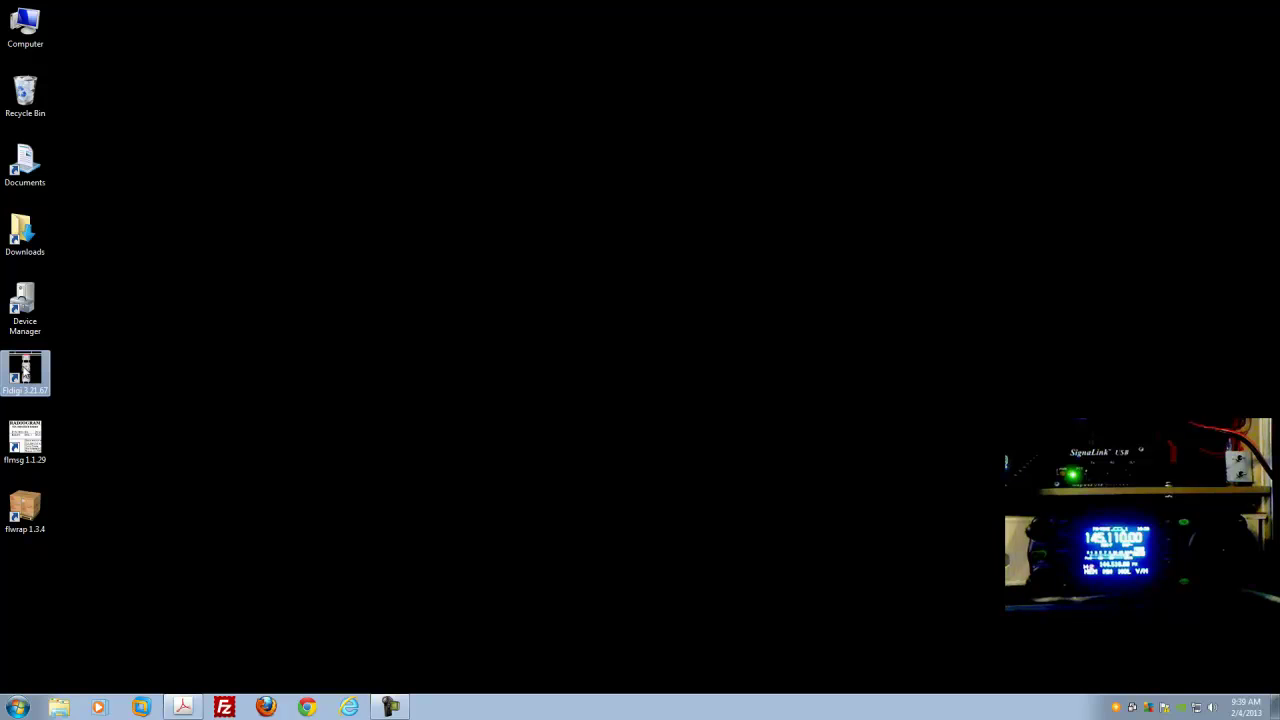
{"action": "double_click", "coordinate": [26, 372]}
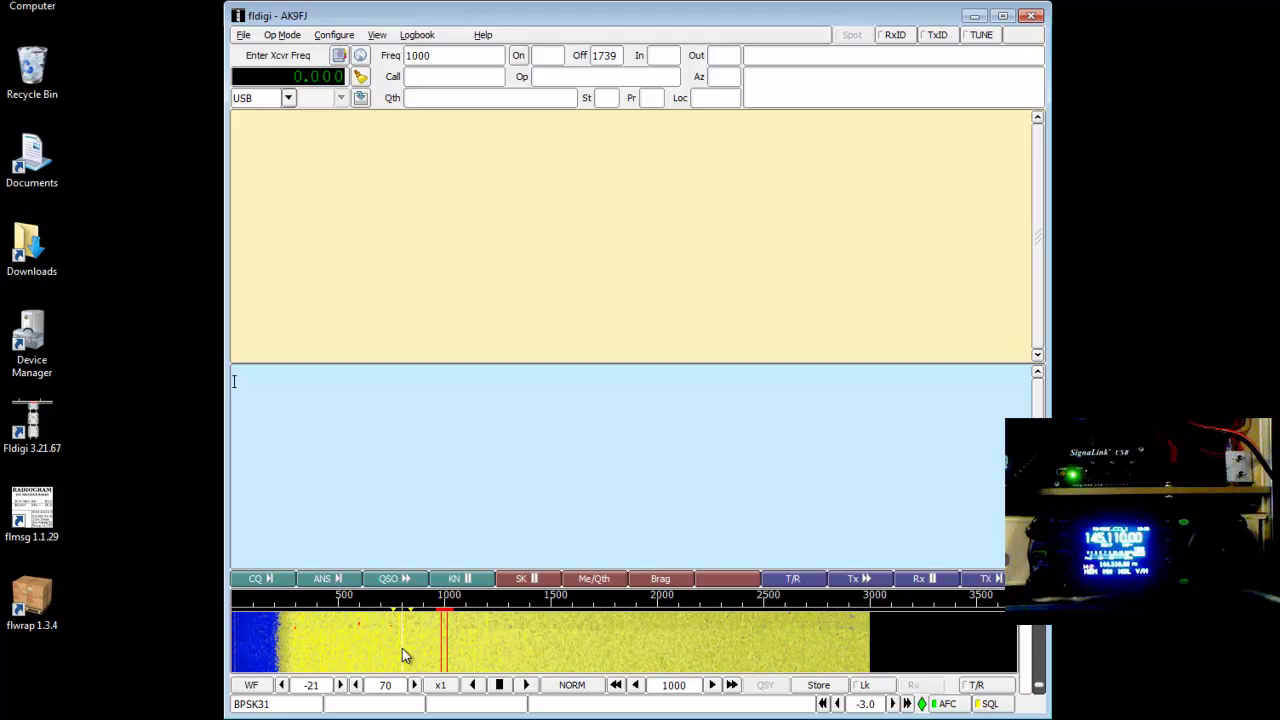
{"action": "left_click", "coordinate": [341, 37]}
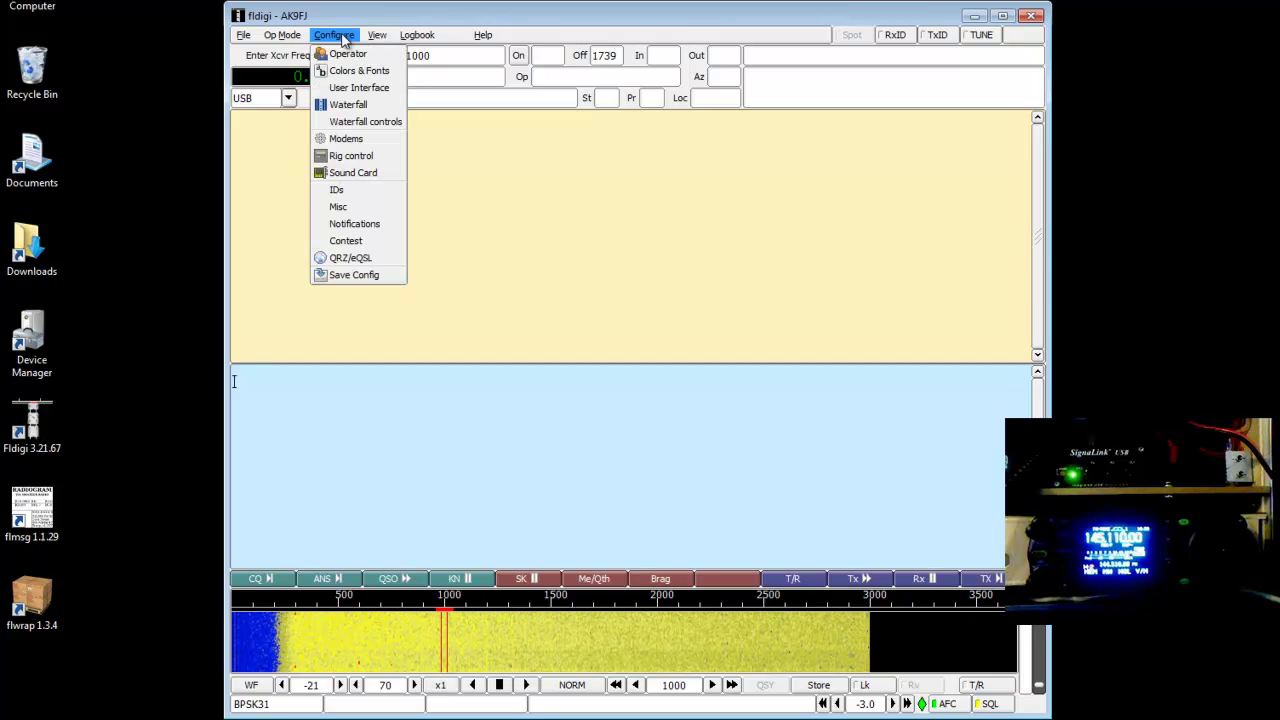
In Configure > Audio > Settings, verify RX ppm and TX ppm both read 0, then close
{"action": "left_click", "coordinate": [379, 172]}
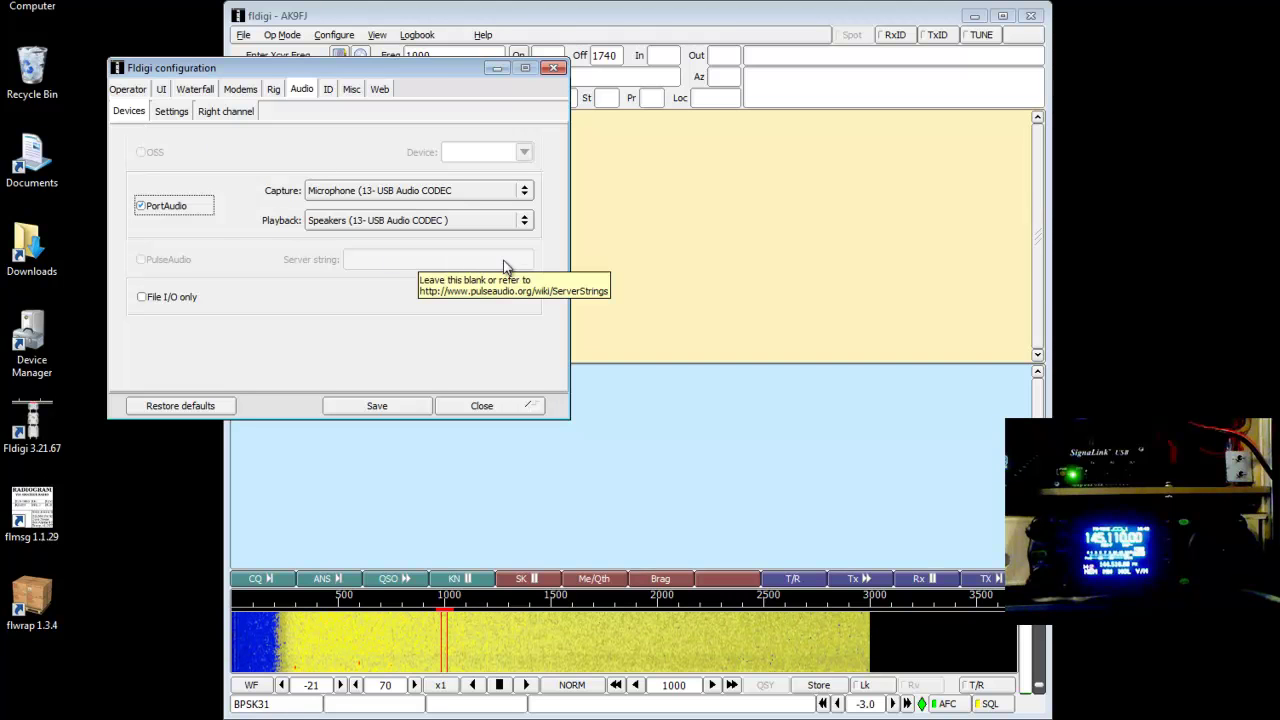
{"action": "left_click", "coordinate": [172, 113]}
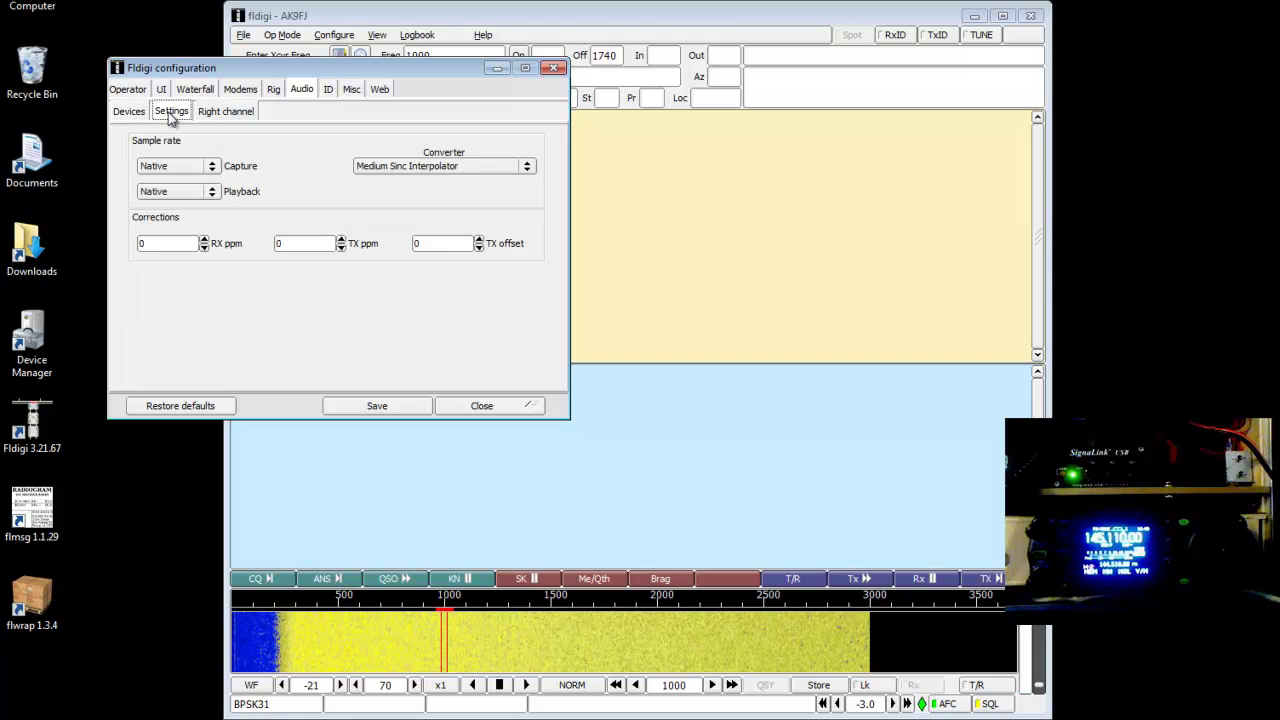
{"action": "left_click", "coordinate": [160, 245]}
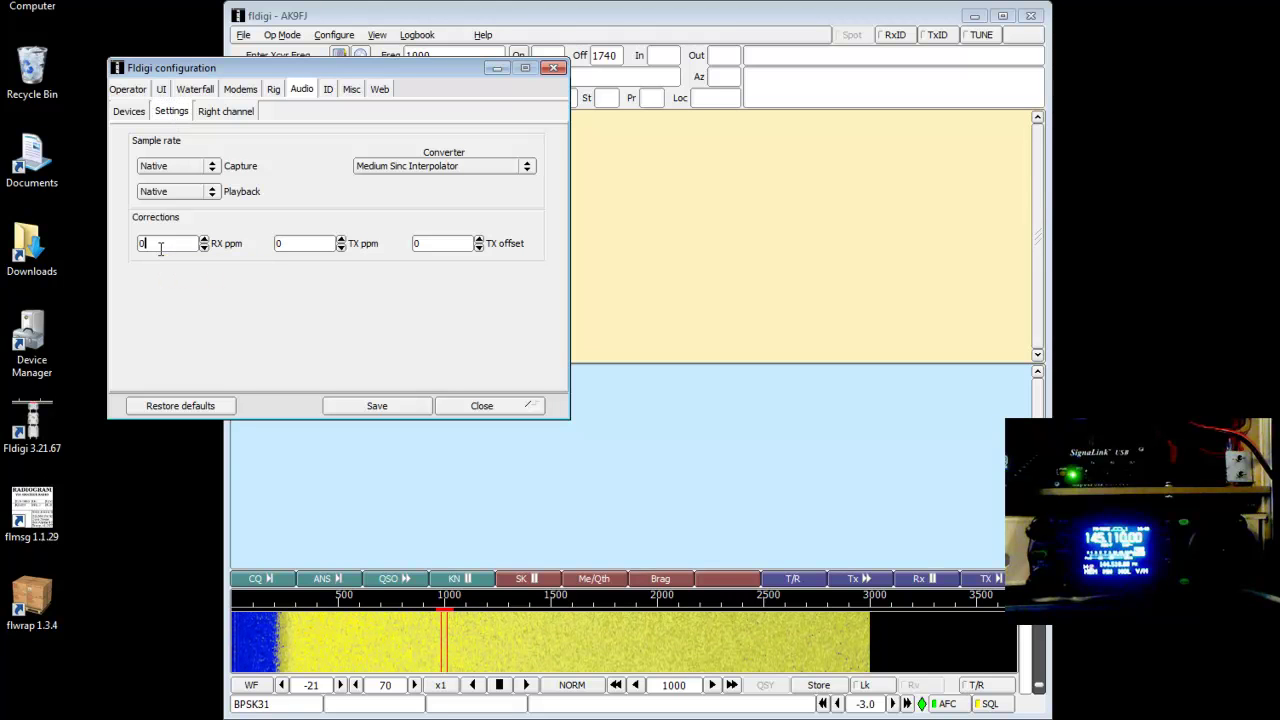
{"action": "left_click", "coordinate": [298, 243]}
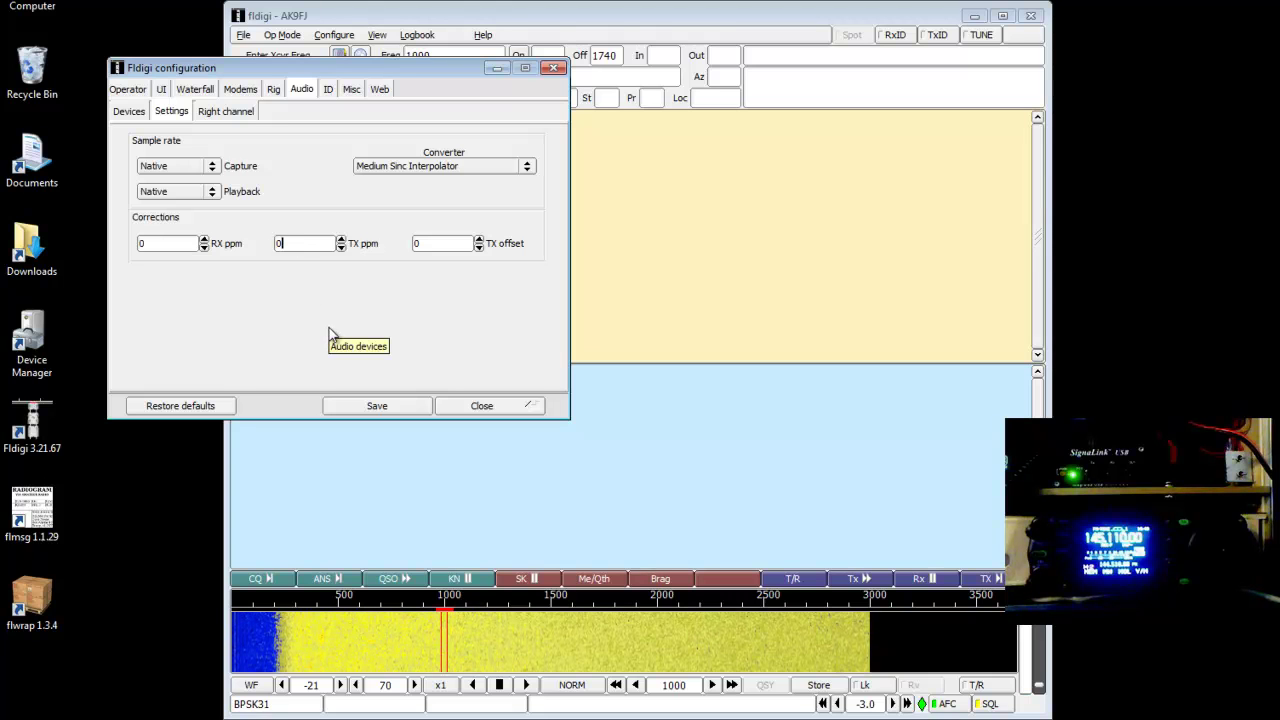
{"action": "left_click", "coordinate": [171, 245]}
{"action": "left_click", "coordinate": [284, 243]}
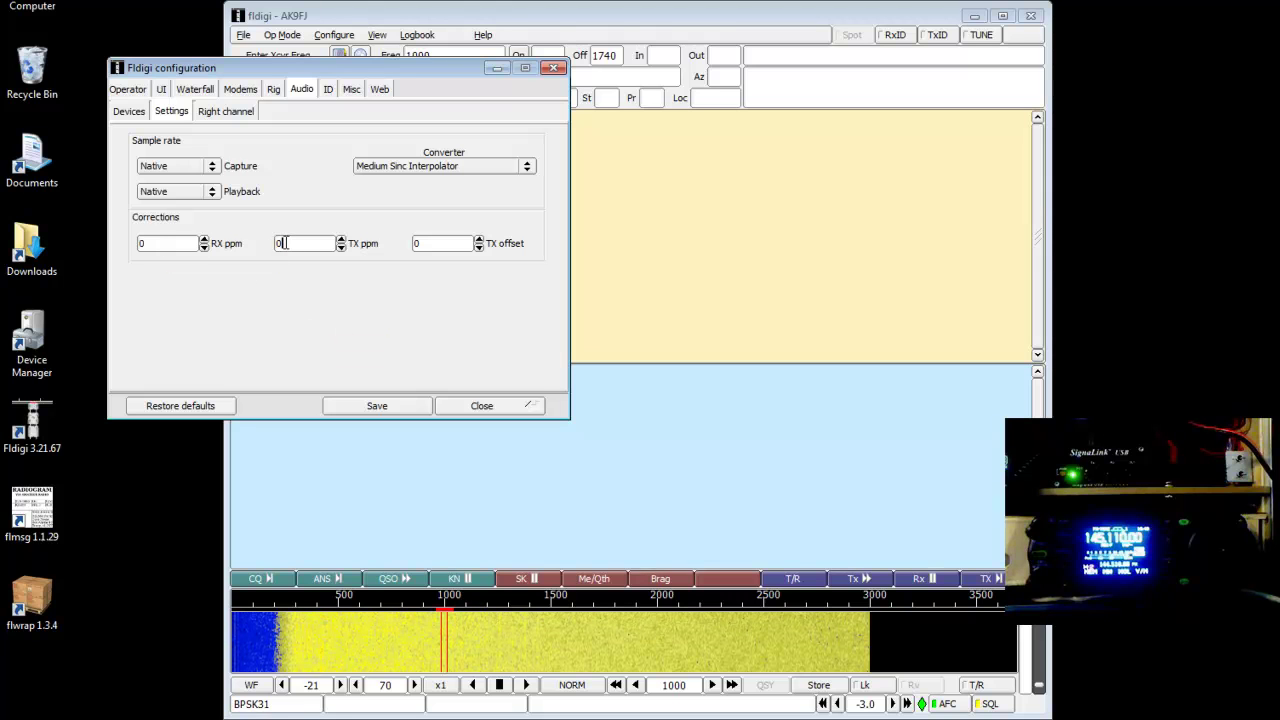
{"action": "left_click", "coordinate": [158, 243]}
{"action": "left_click", "coordinate": [296, 244]}
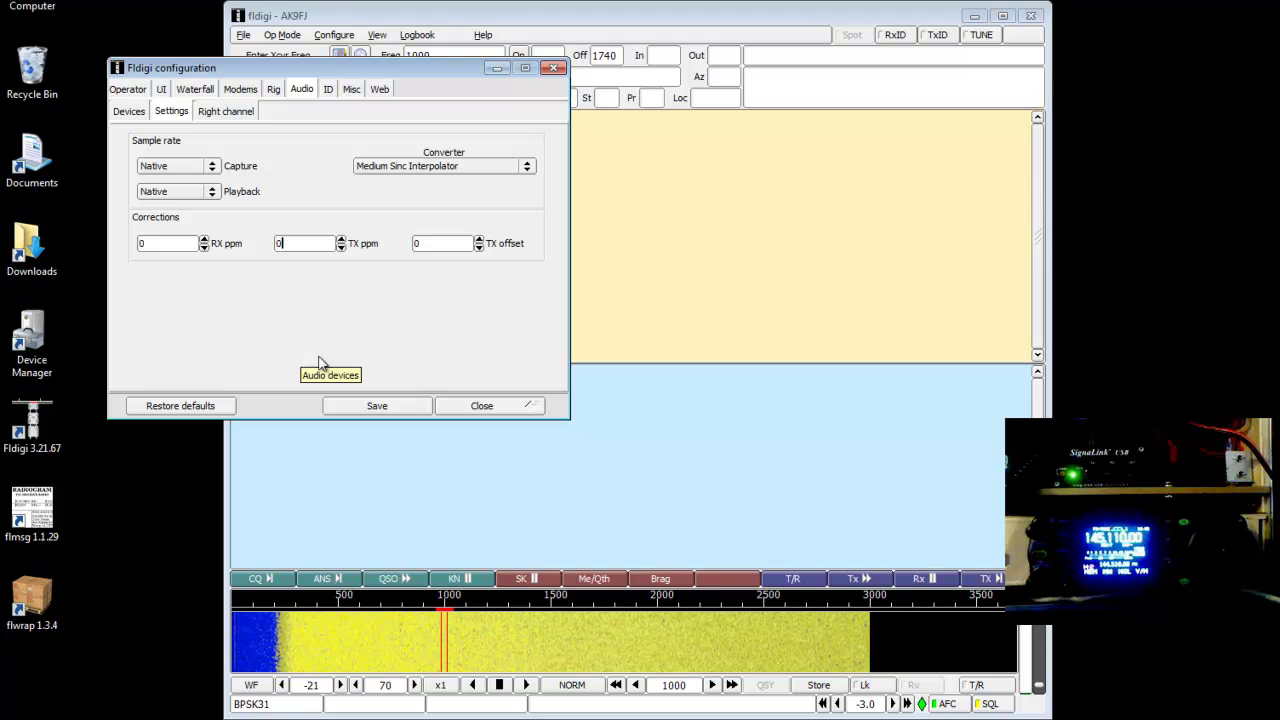
{"action": "left_click", "coordinate": [483, 407]}
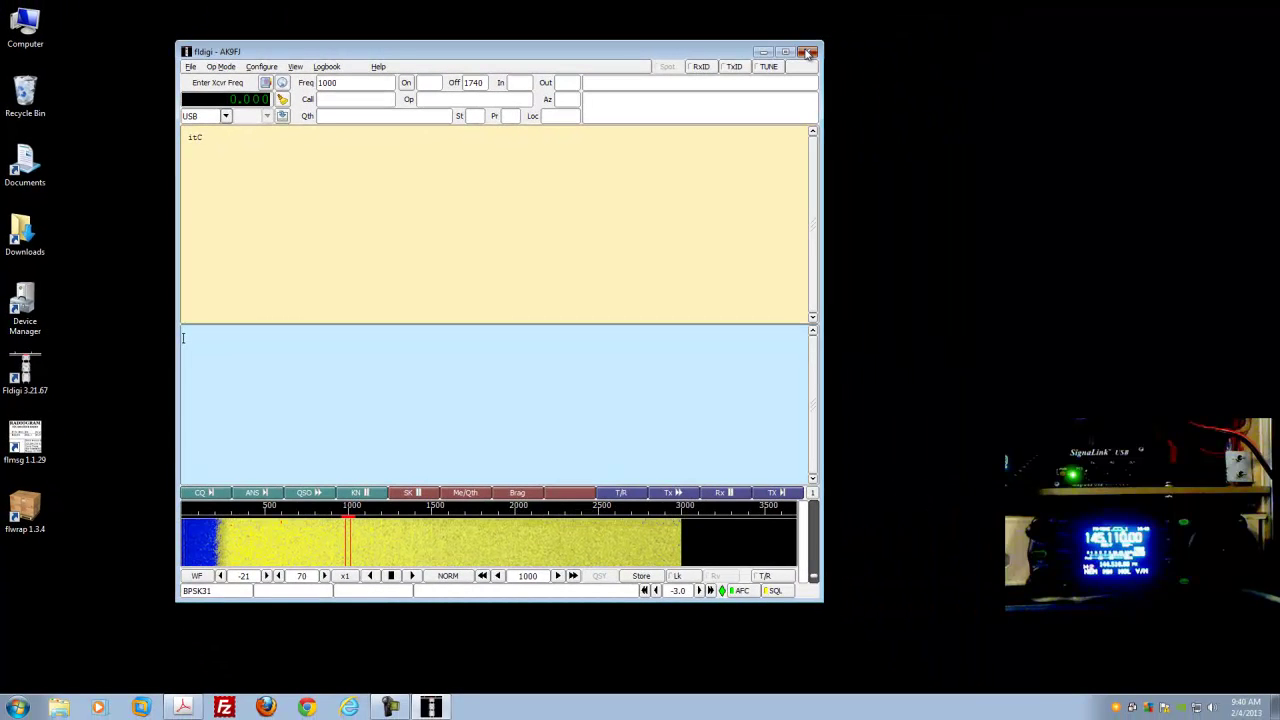
Quit Fldigi and select the Downloads shortcut on the desktop
{"action": "left_click", "coordinate": [808, 52]}
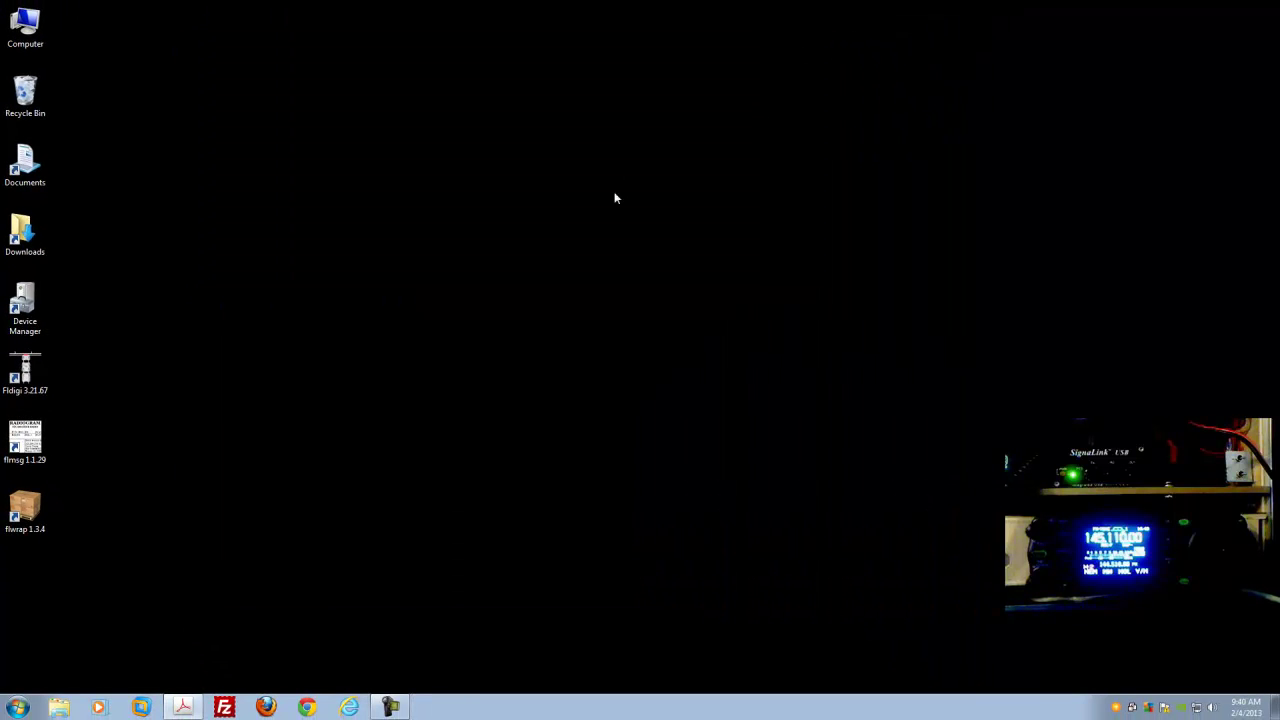
{"action": "left_click", "coordinate": [35, 245]}
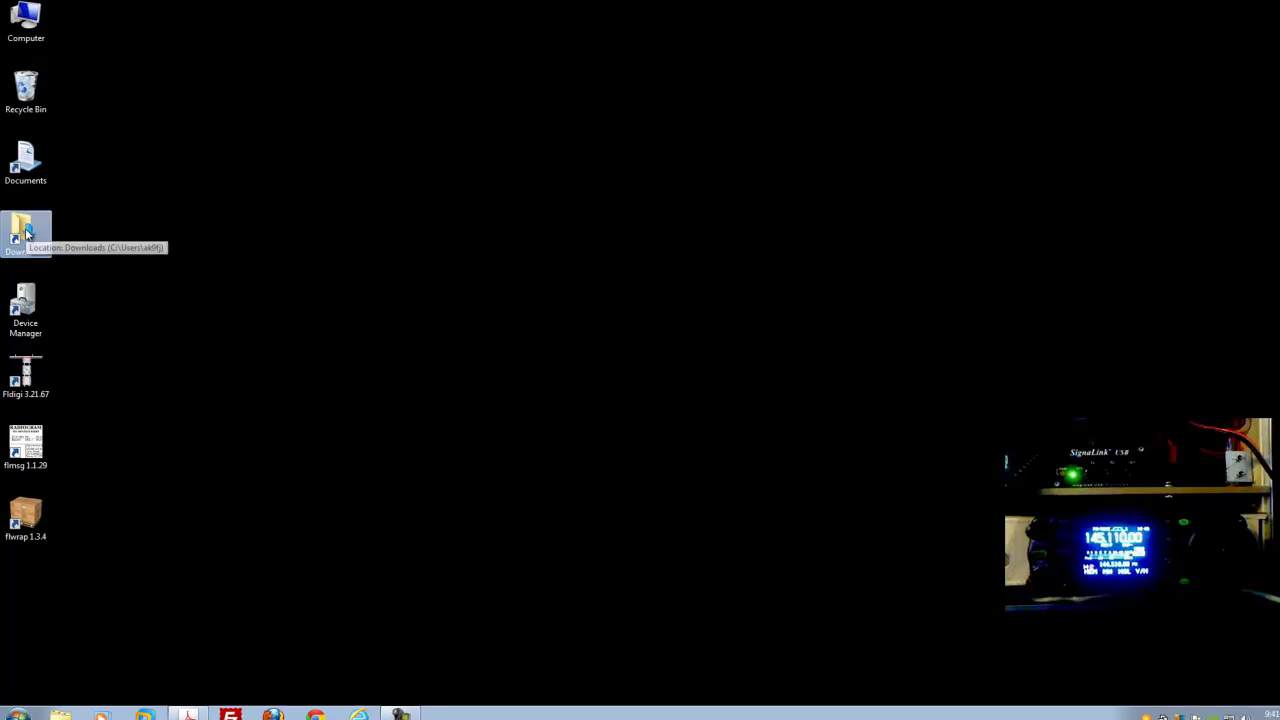
Open Downloads and run CheckSR.exe, allowing it past the security warning
{"action": "double_click", "coordinate": [25, 232]}
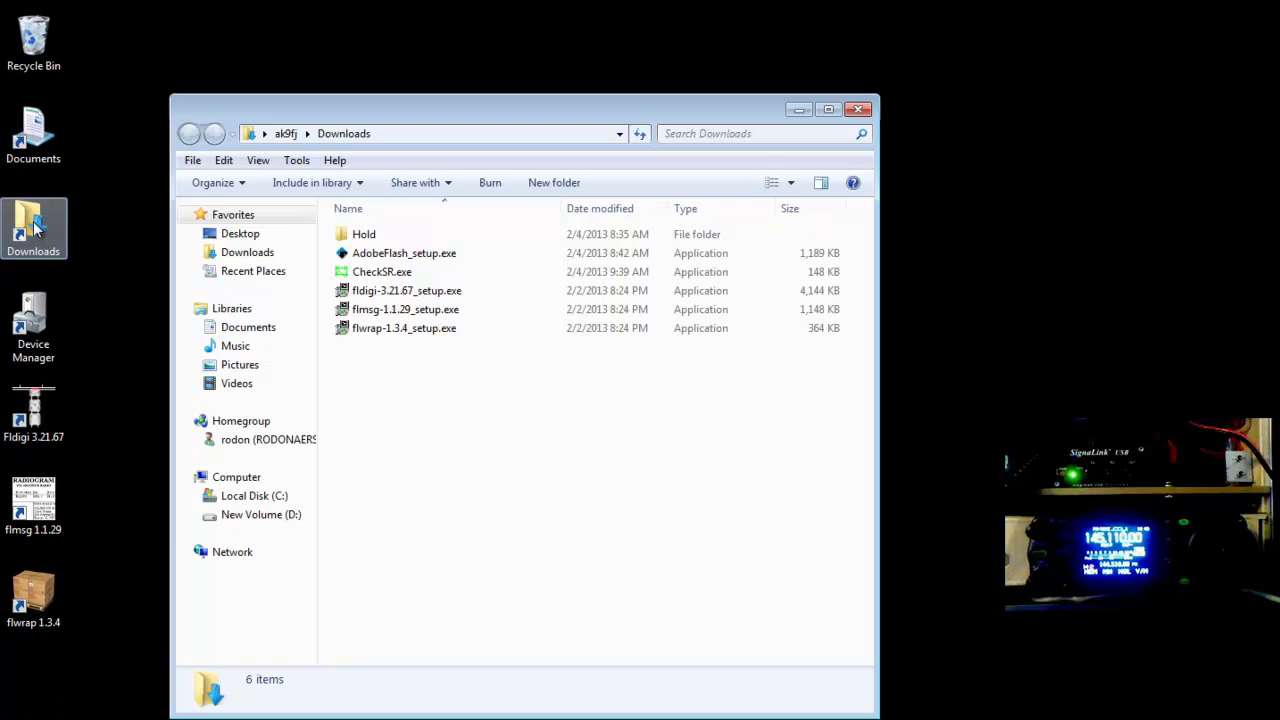
{"action": "left_click", "coordinate": [388, 273]}
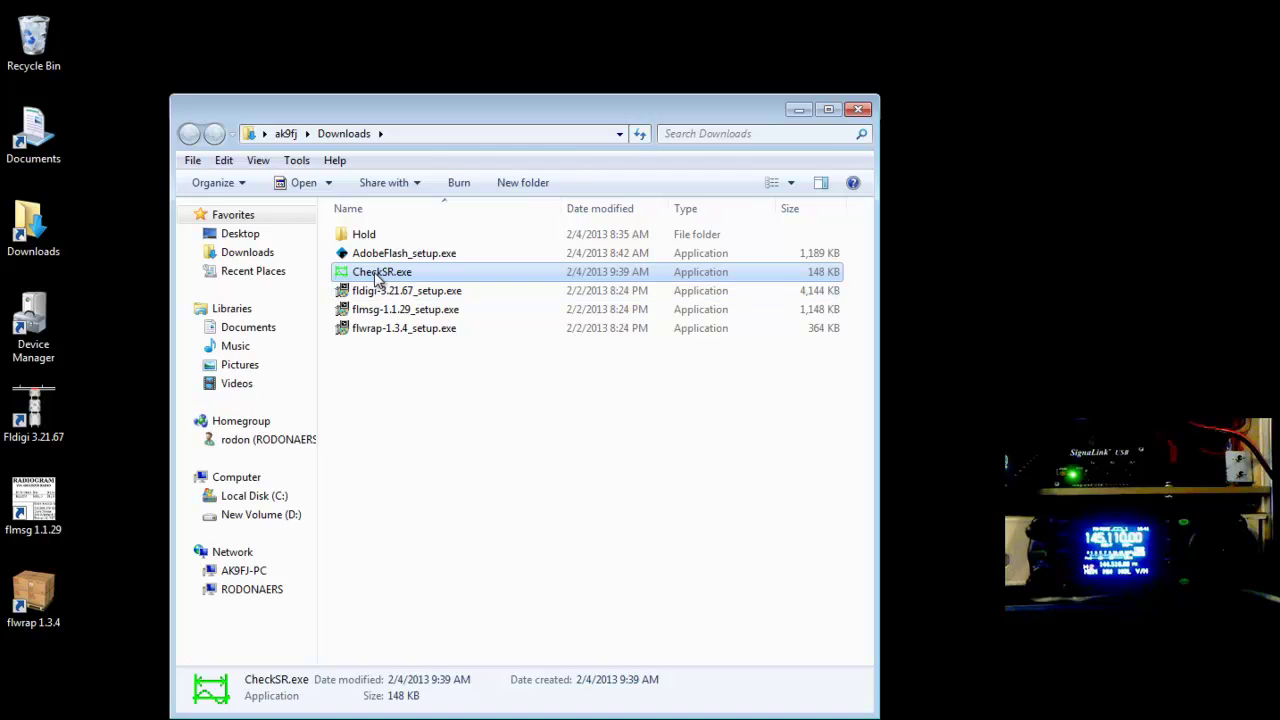
{"action": "double_click", "coordinate": [378, 278]}
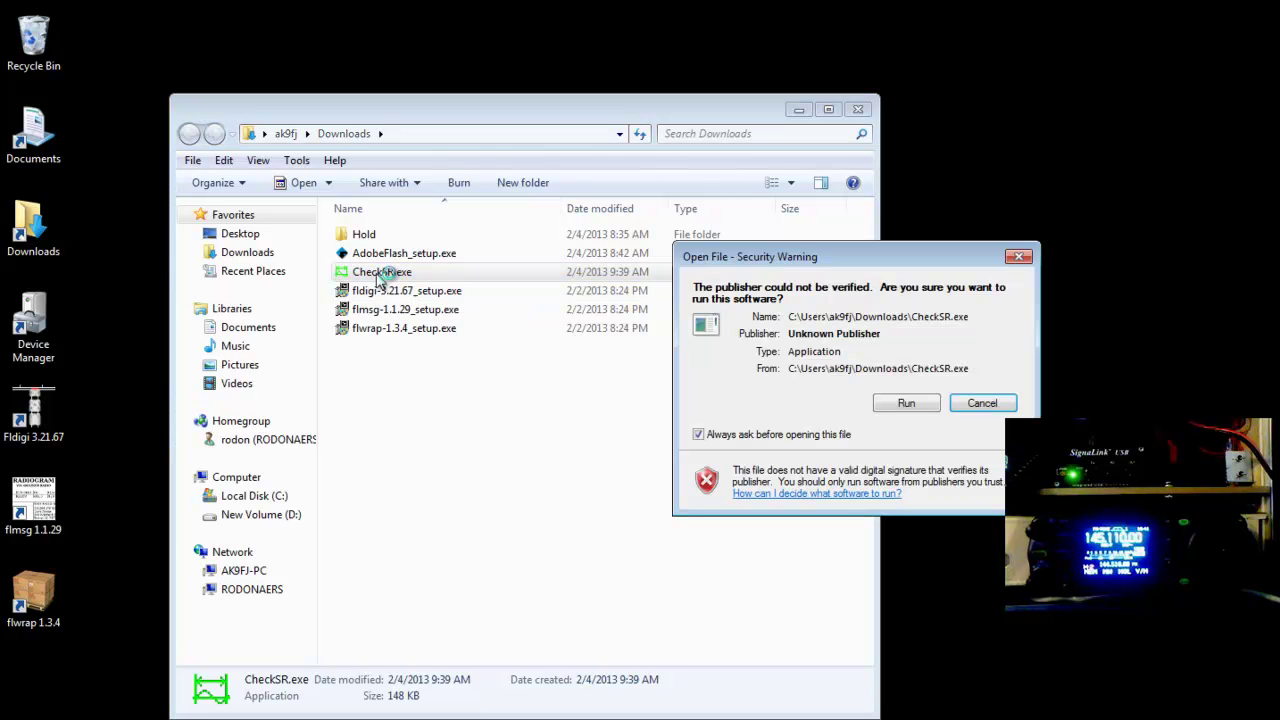
{"action": "left_click", "coordinate": [905, 403]}
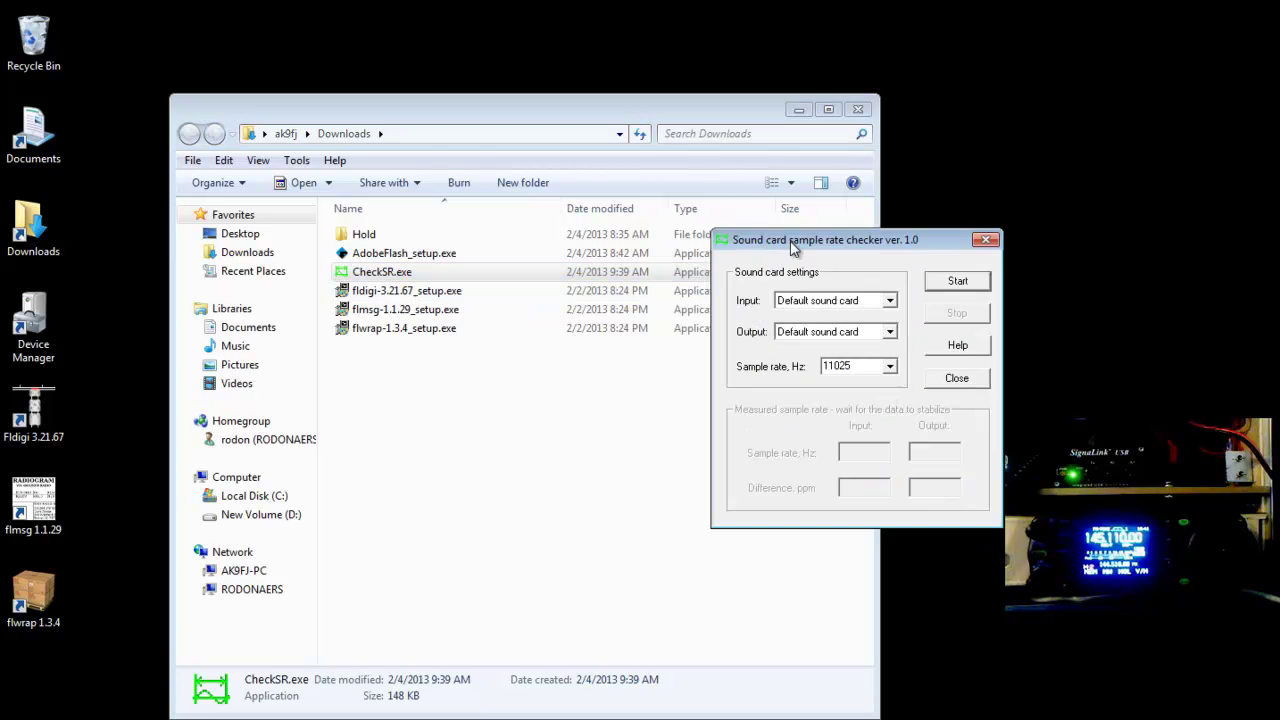
Close the Downloads window, reposition the checker, and set input to Microphone (13- USB Audio)
{"action": "left_click", "coordinate": [857, 109]}
{"action": "left_click_drag", "start_coordinate": [805, 236], "coordinate": [494, 64]}
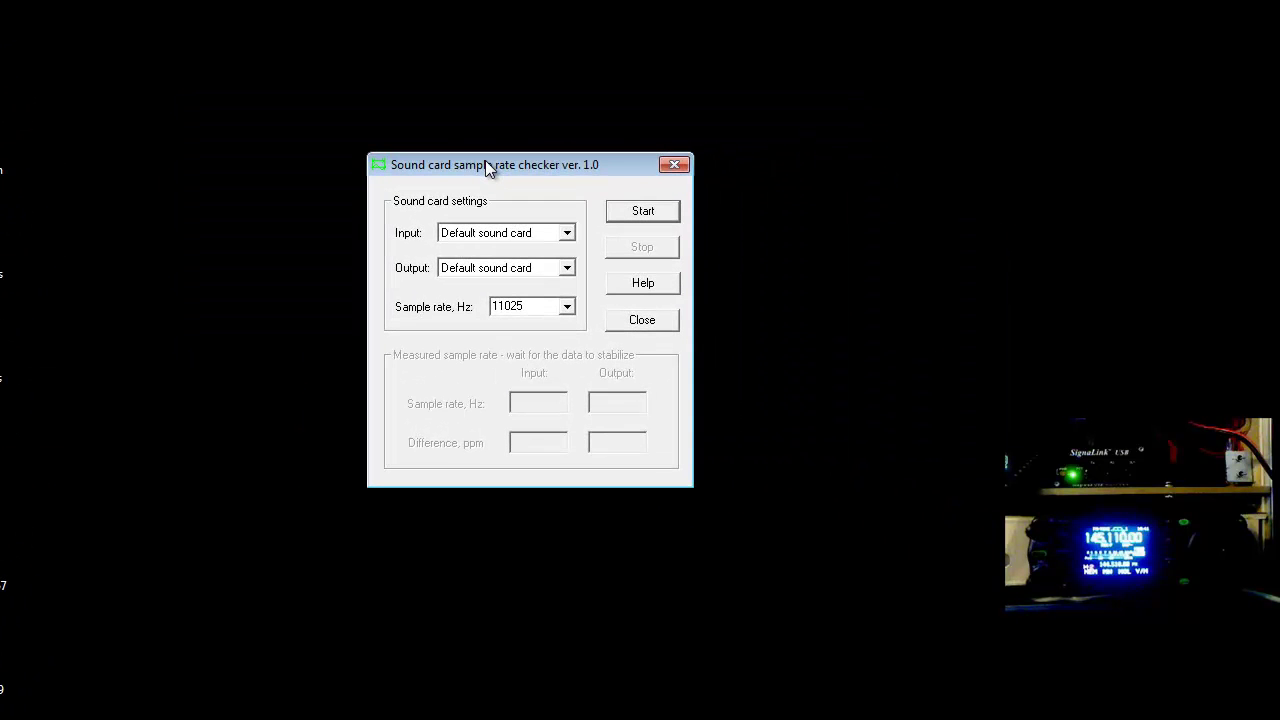
{"action": "left_click", "coordinate": [567, 233]}
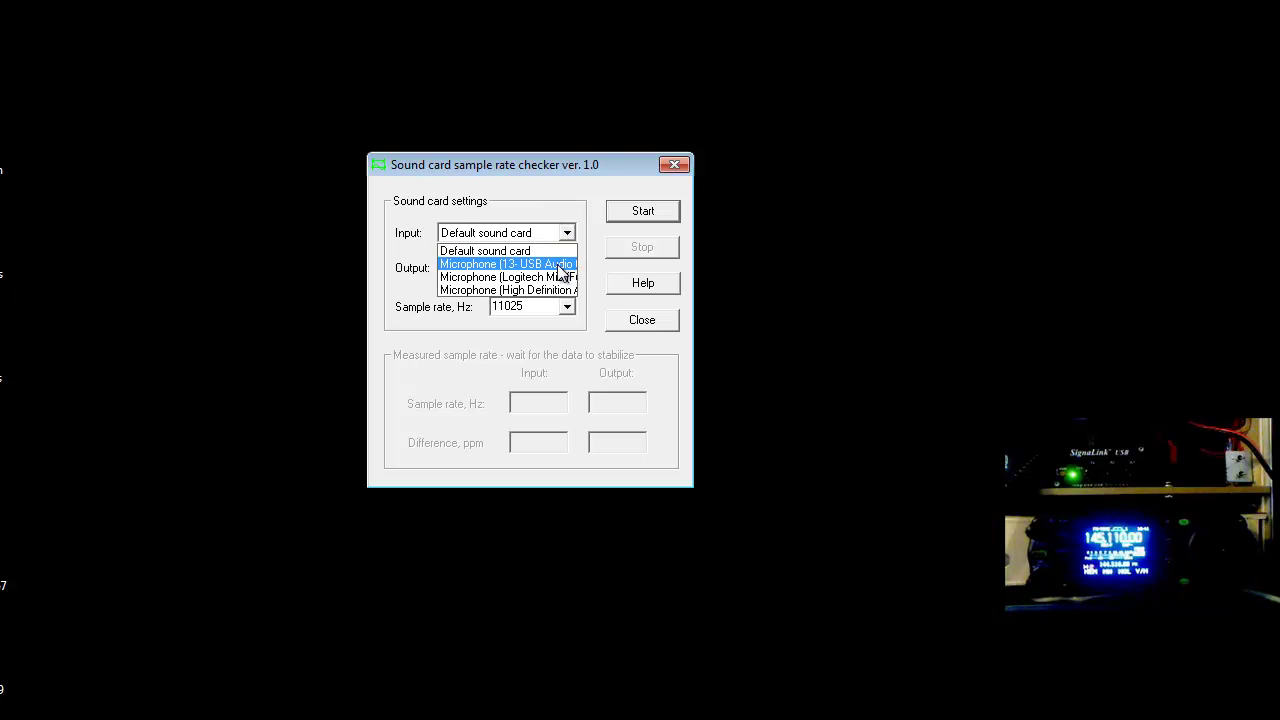
{"action": "left_click", "coordinate": [556, 266]}
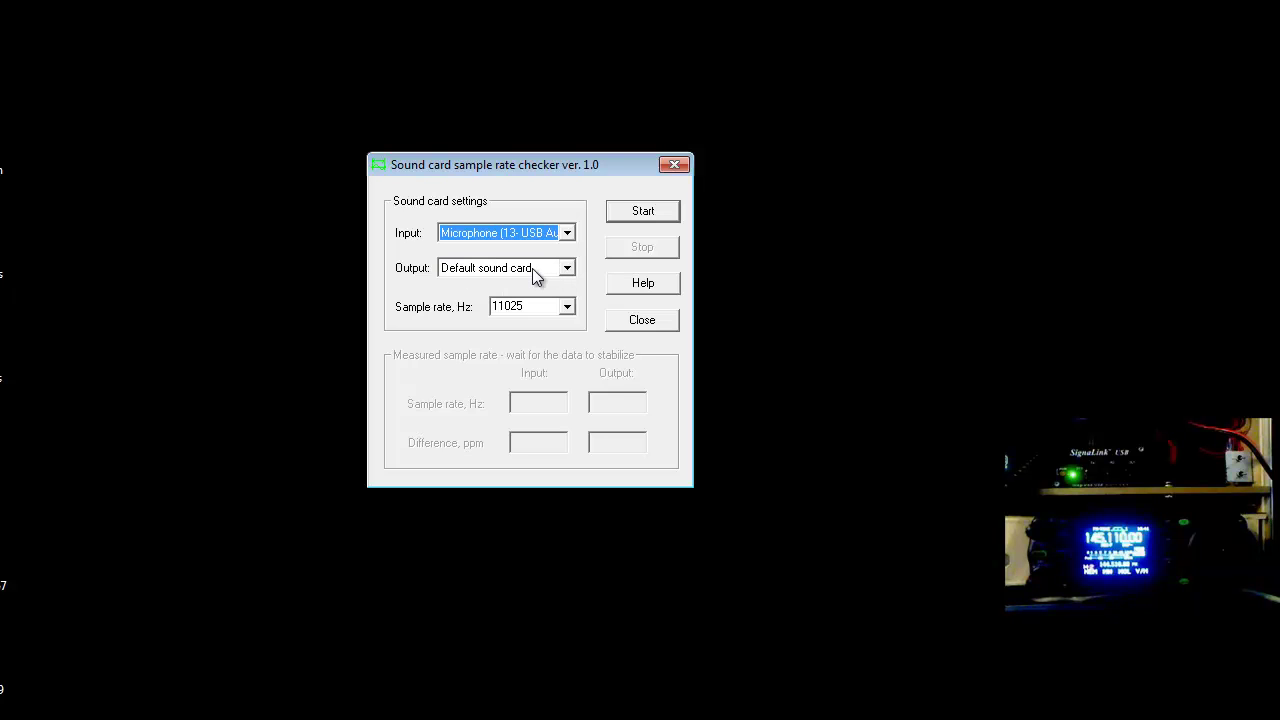
Set output to Speakers (13- USB Audio) and keep the 11025 Hz sample rate
{"action": "left_click", "coordinate": [532, 268]}
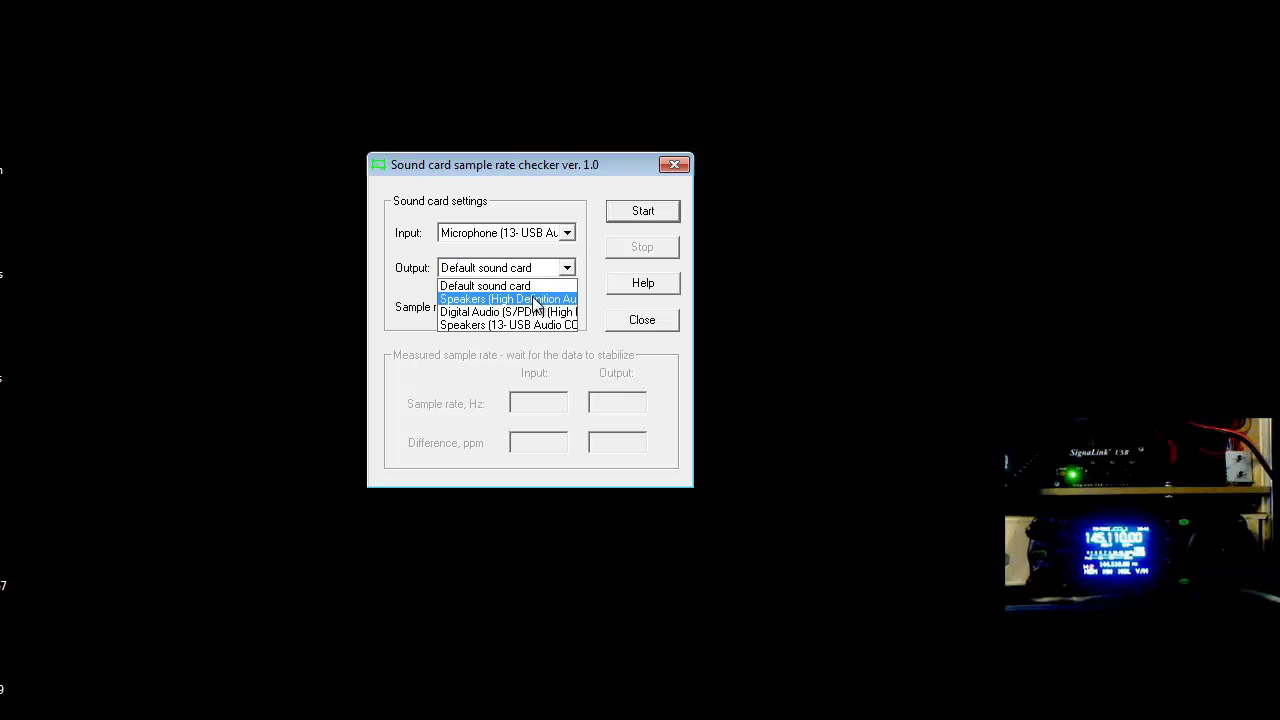
{"action": "left_click", "coordinate": [541, 324]}
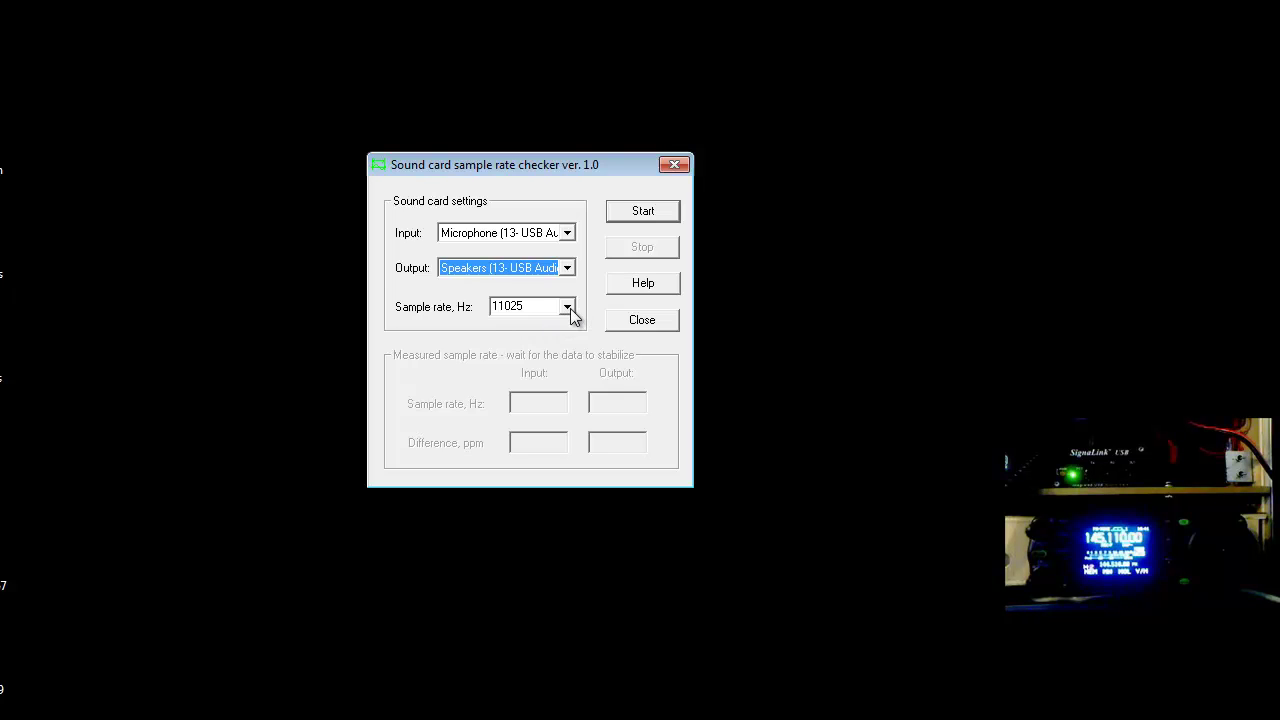
{"action": "left_click", "coordinate": [570, 309]}
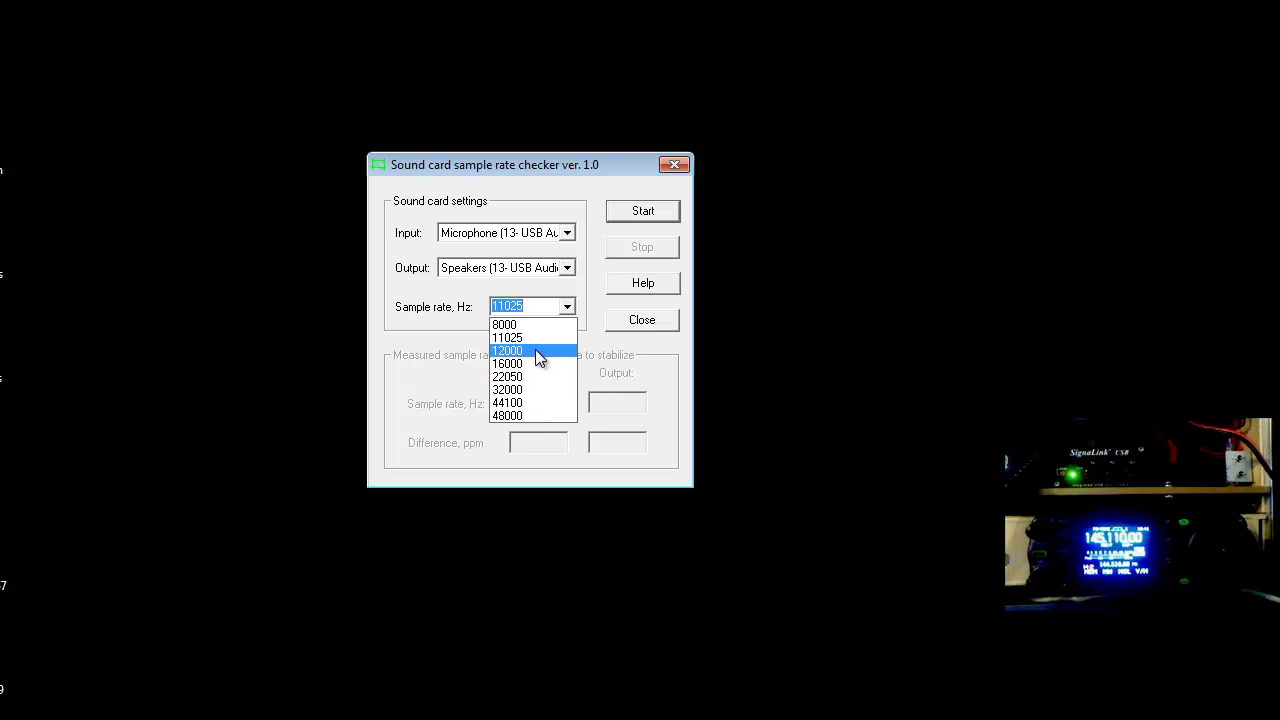
{"action": "left_click", "coordinate": [543, 290]}
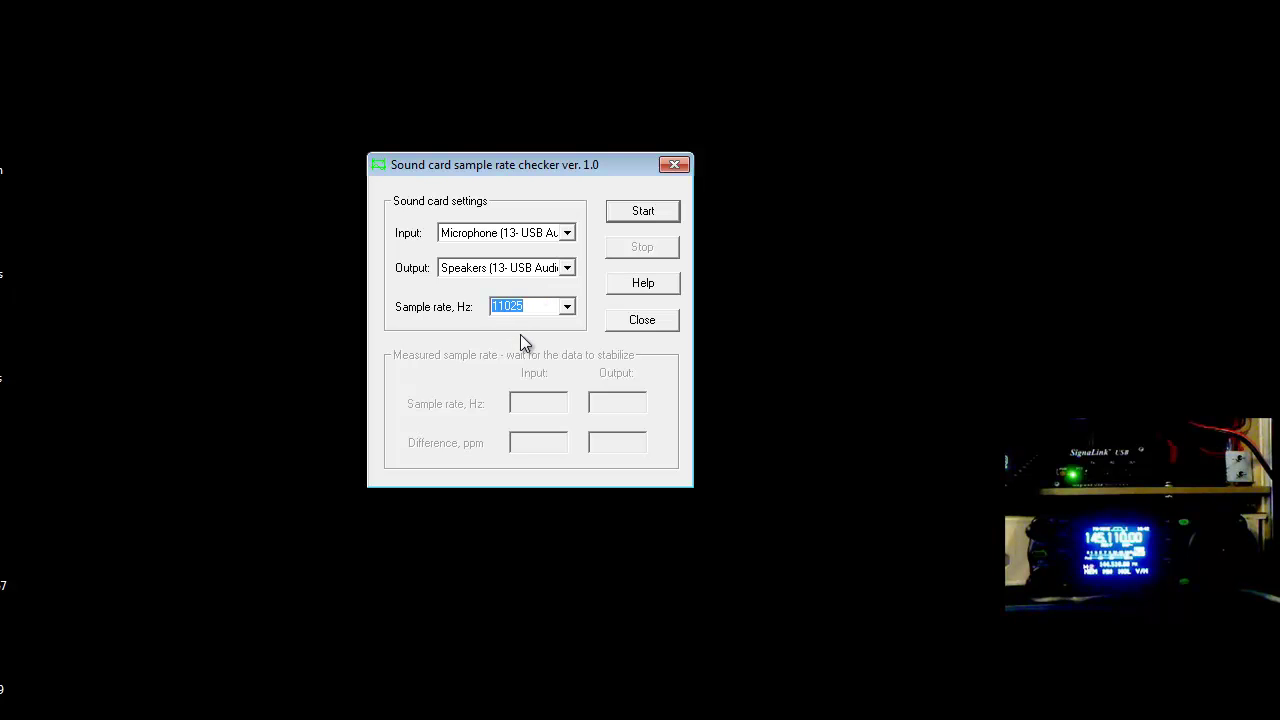
Start the sample-rate measurement on the USB Audio devices at 11025 Hz
{"action": "left_click", "coordinate": [640, 214]}
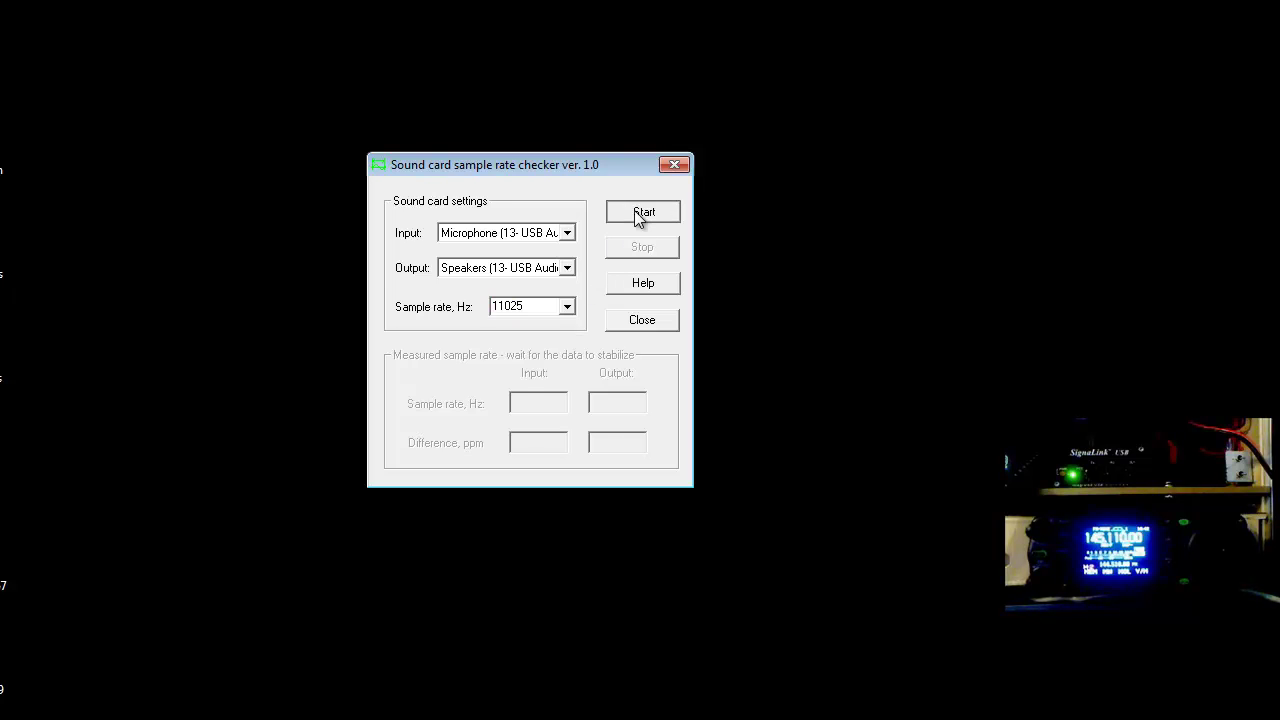